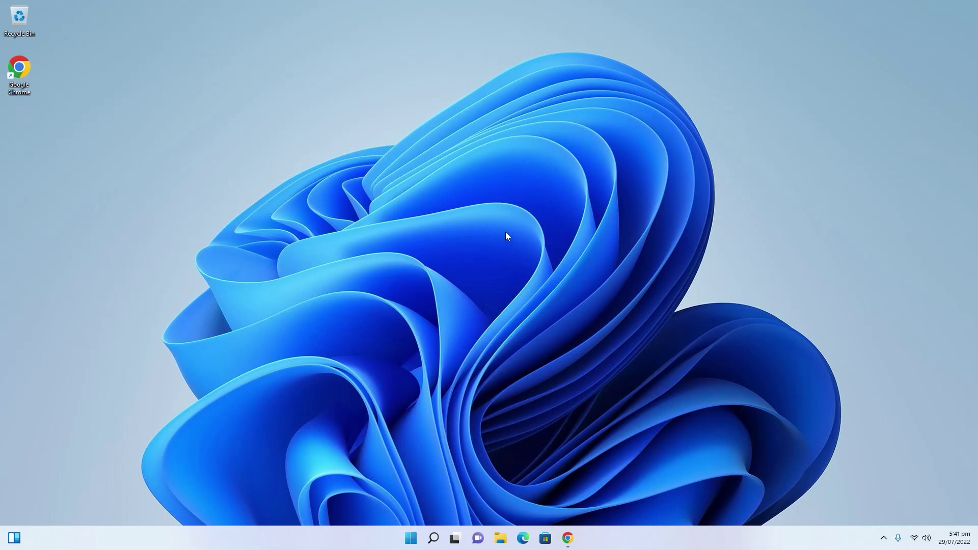
Step: Launch Google Chrome to search for the Microsoft Developer site
left_click(567, 538)
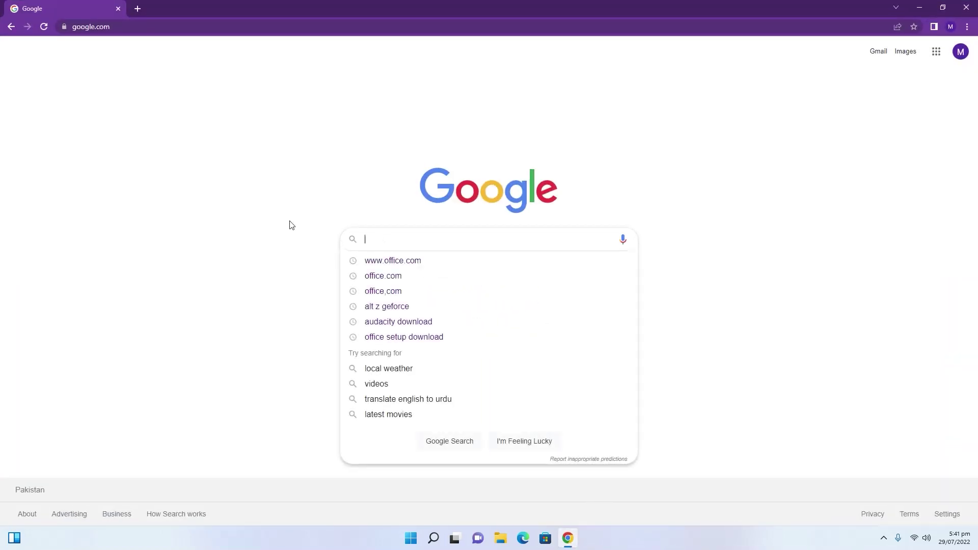
type("micr")
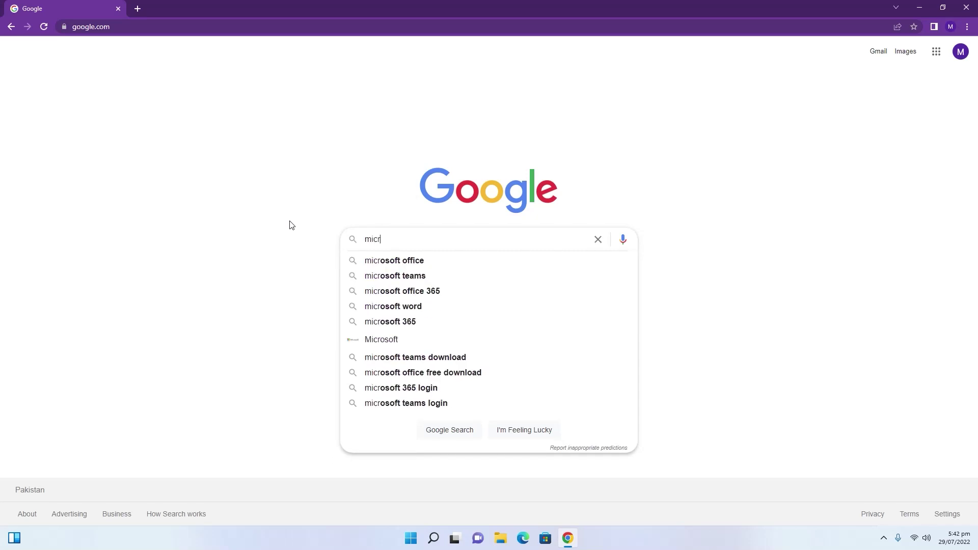
type("osoft develop")
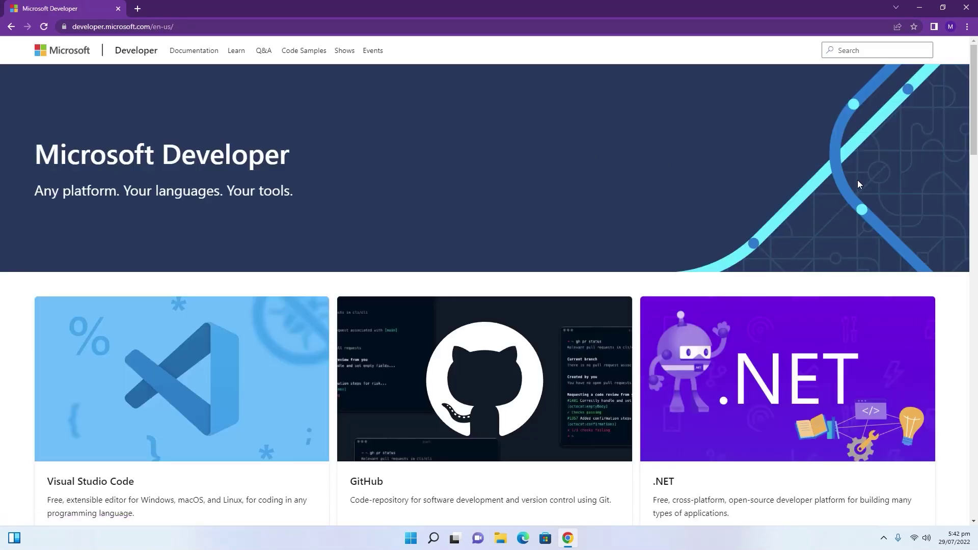
scroll(857, 180, "down", 1)
scroll(826, 198, "down", 2)
scroll(826, 198, "down", 2)
scroll(826, 199, "down", 1)
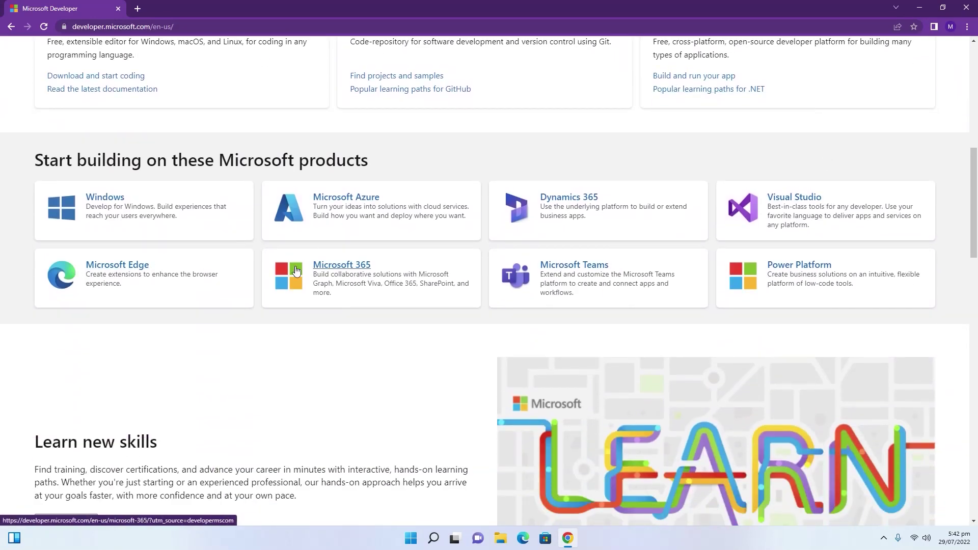
Step: Go from the Microsoft 365 Dev Center page to the Microsoft 365 Developer Program page
left_click(348, 272)
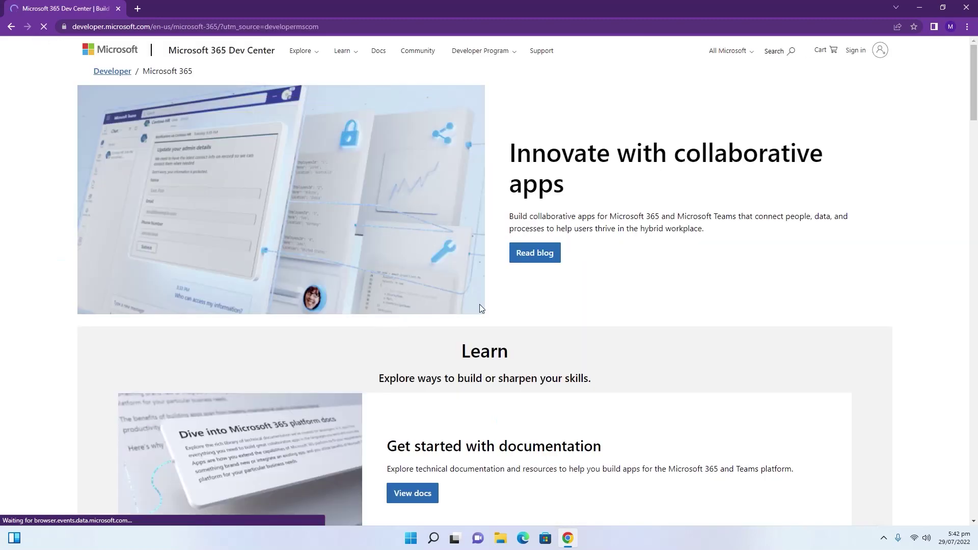
scroll(525, 272, "down", 2)
scroll(529, 270, "down", 1)
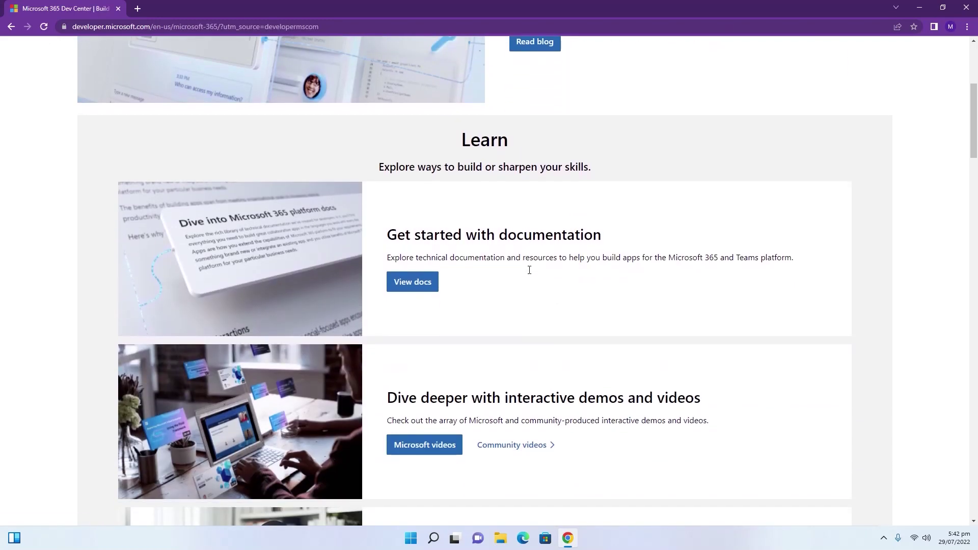
scroll(529, 270, "down", 2)
scroll(528, 270, "down", 1)
scroll(530, 270, "down", 3)
scroll(529, 270, "down", 1)
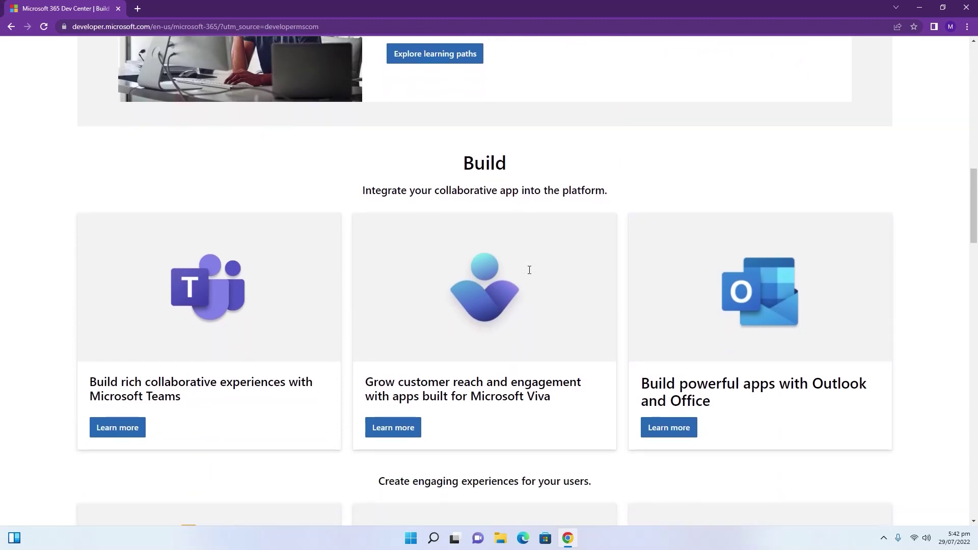
scroll(528, 270, "down", 2)
scroll(408, 267, "down", 3)
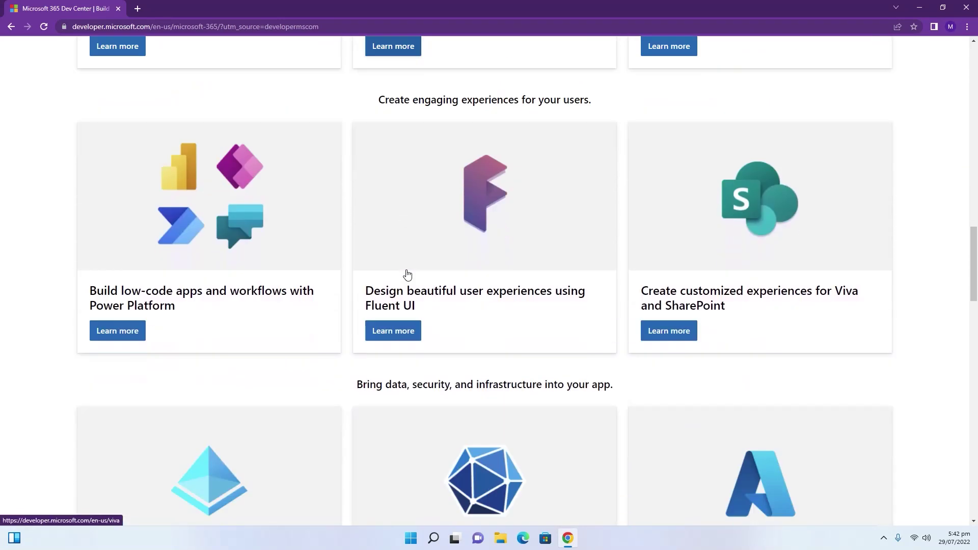
scroll(407, 274, "down", 3)
scroll(408, 274, "down", 2)
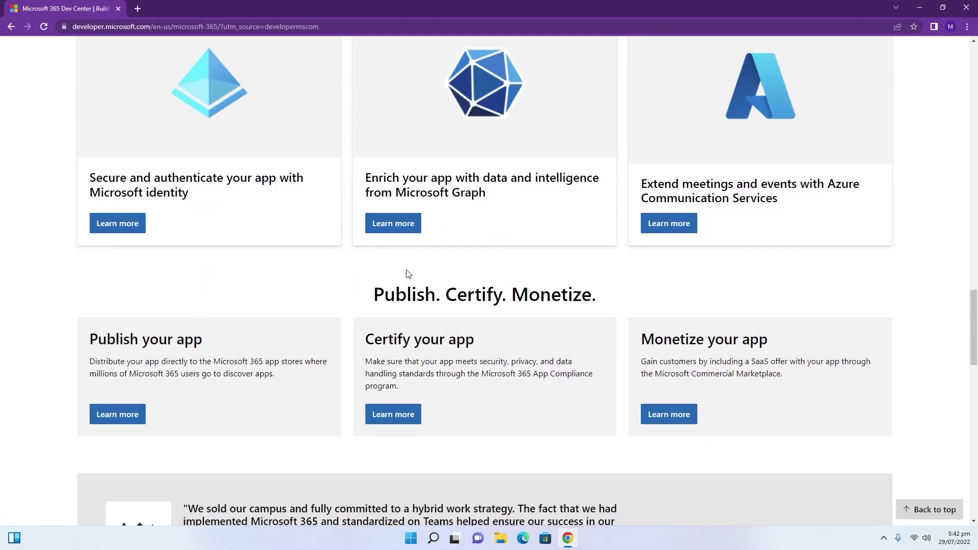
scroll(406, 272, "down", 2)
scroll(406, 273, "down", 3)
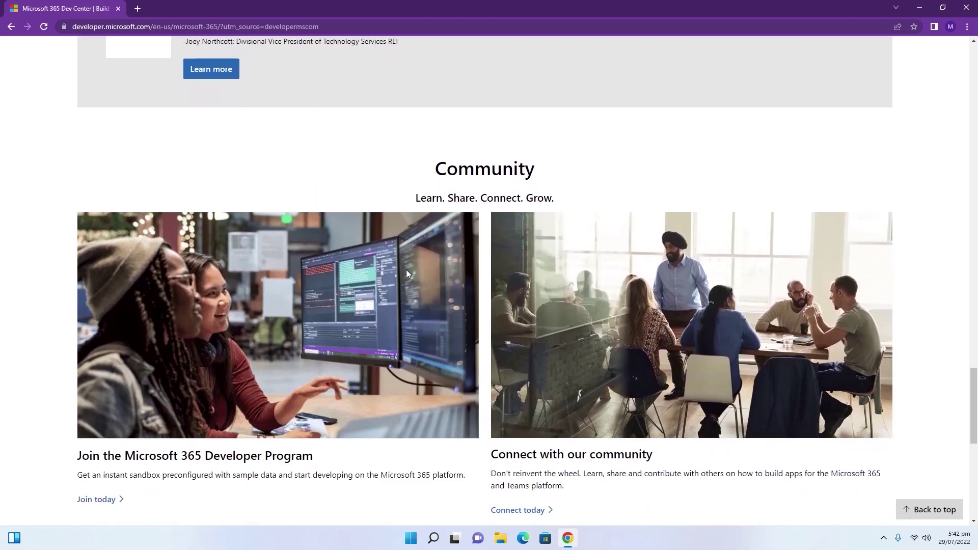
scroll(407, 272, "down", 3)
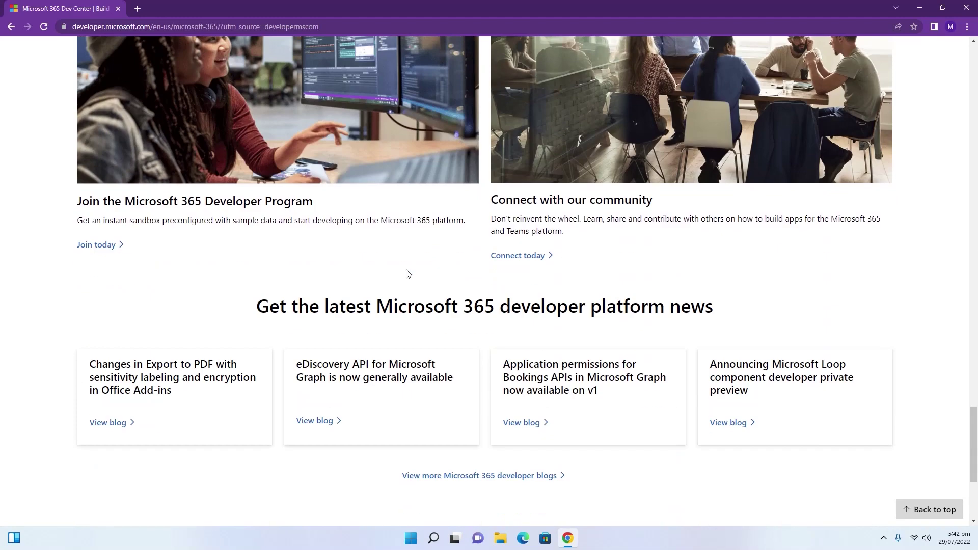
left_click(104, 253)
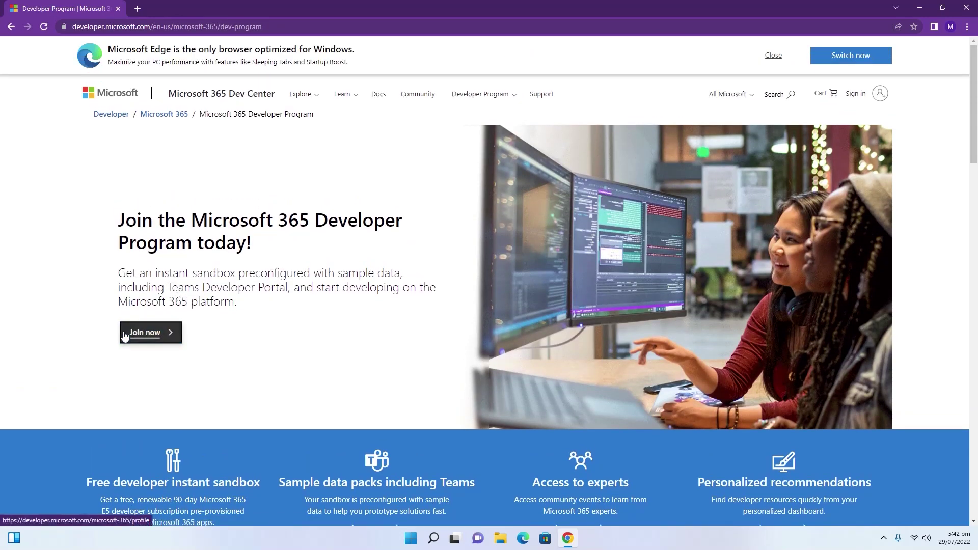
Step: Join the program and sign in with the Microsoft account, declining the save-password prompt
left_click(127, 333)
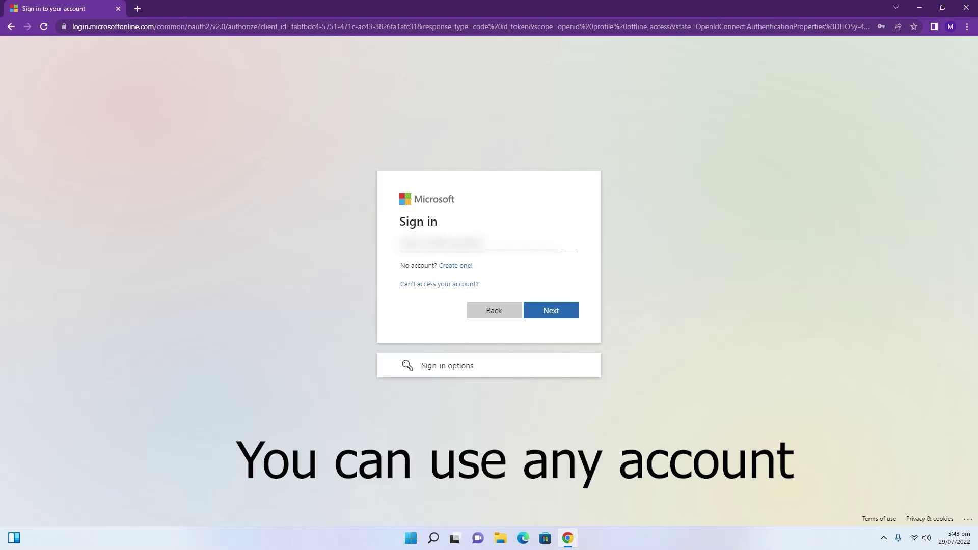
left_click(558, 308)
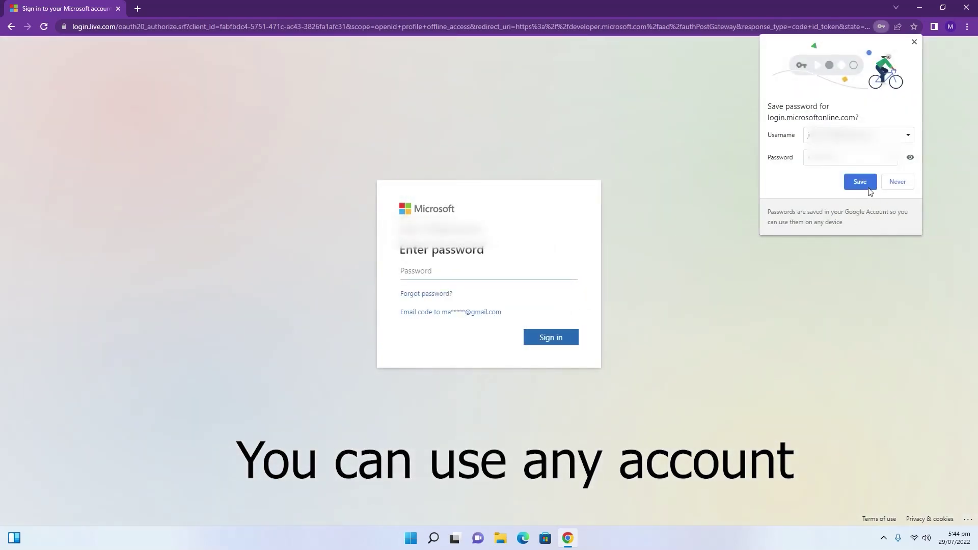
left_click(455, 269)
type("••")
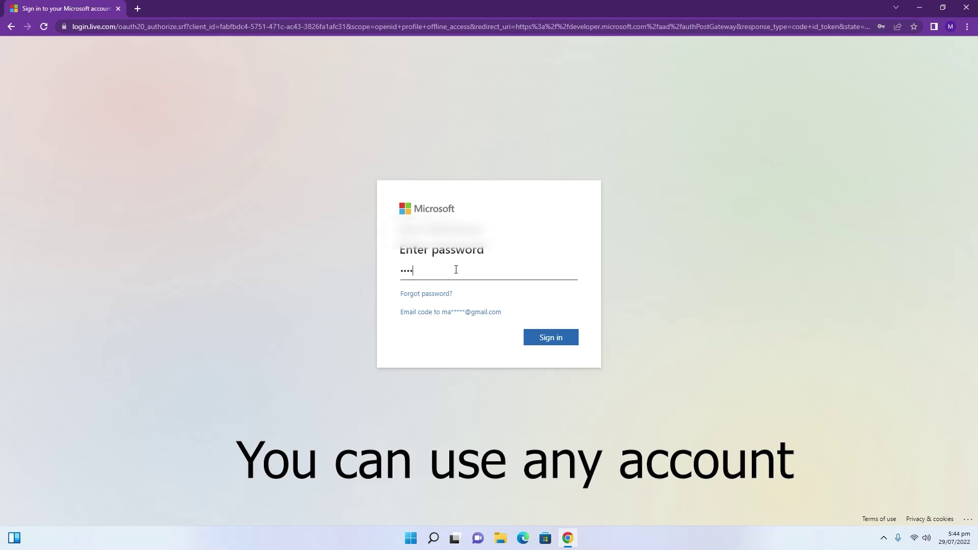
type("•")
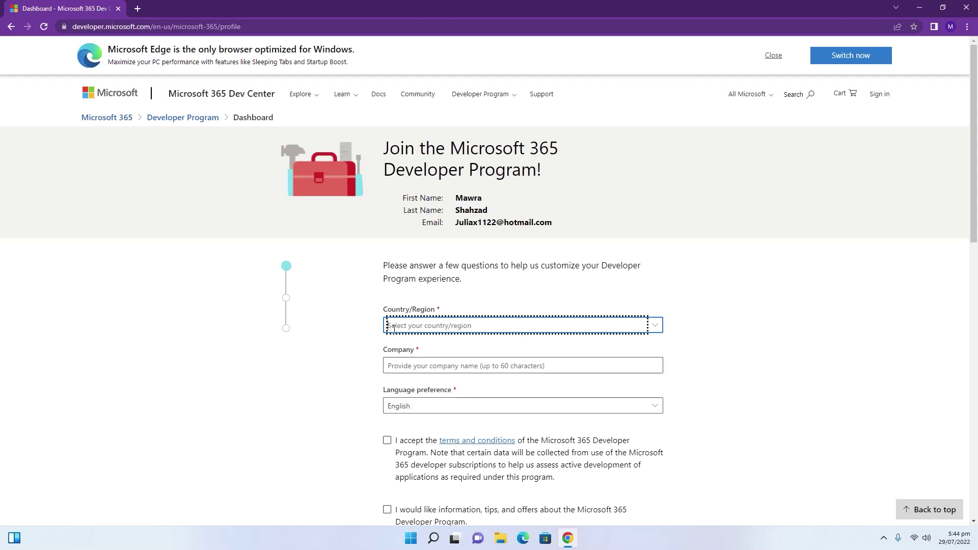
scroll(438, 350, "down", 2)
scroll(383, 344, "down", 2)
scroll(382, 345, "up", 2)
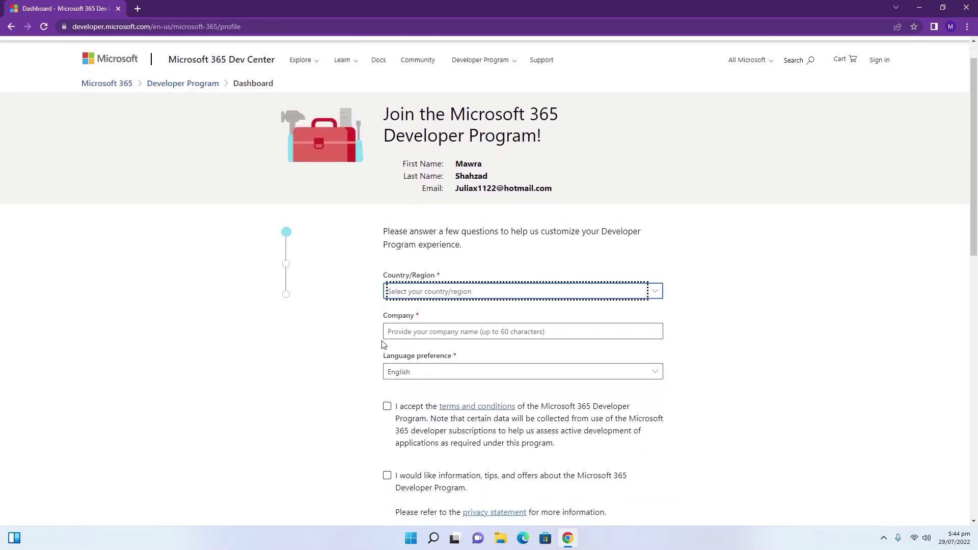
scroll(382, 344, "down", 1)
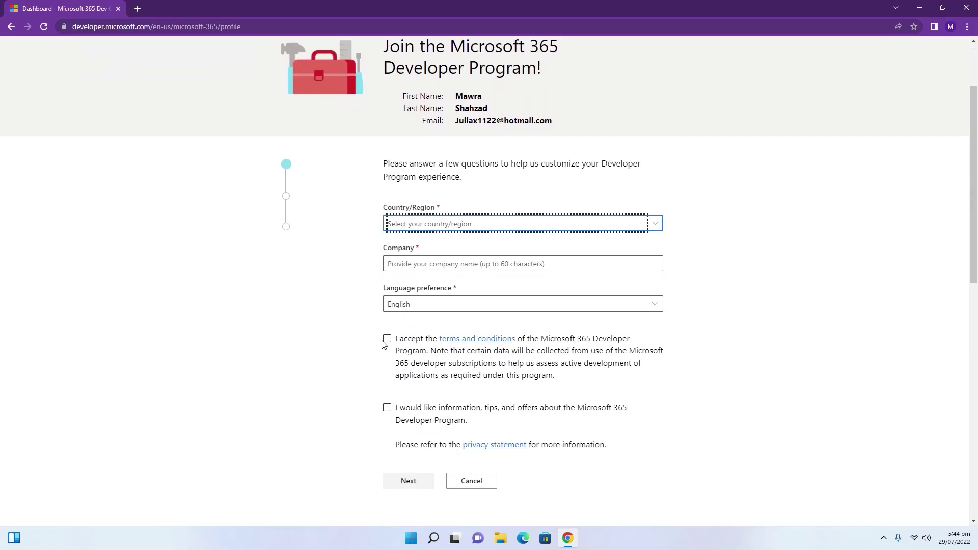
Step: Submit Pakistan, company MS Tutorials, English, accepted terms and tips opt-in
left_click(653, 222)
scroll(452, 345, "down", 2)
scroll(455, 364, "down", 6)
scroll(455, 363, "down", 4)
scroll(455, 365, "down", 5)
scroll(456, 374, "down", 4)
scroll(455, 374, "down", 5)
scroll(456, 374, "down", 6)
scroll(457, 374, "up", 3)
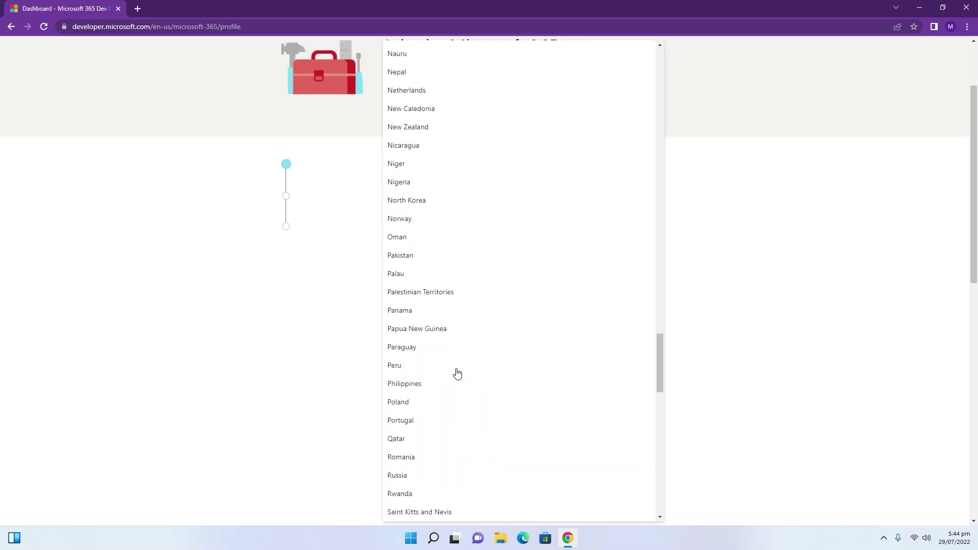
left_click(428, 257)
left_click(490, 265)
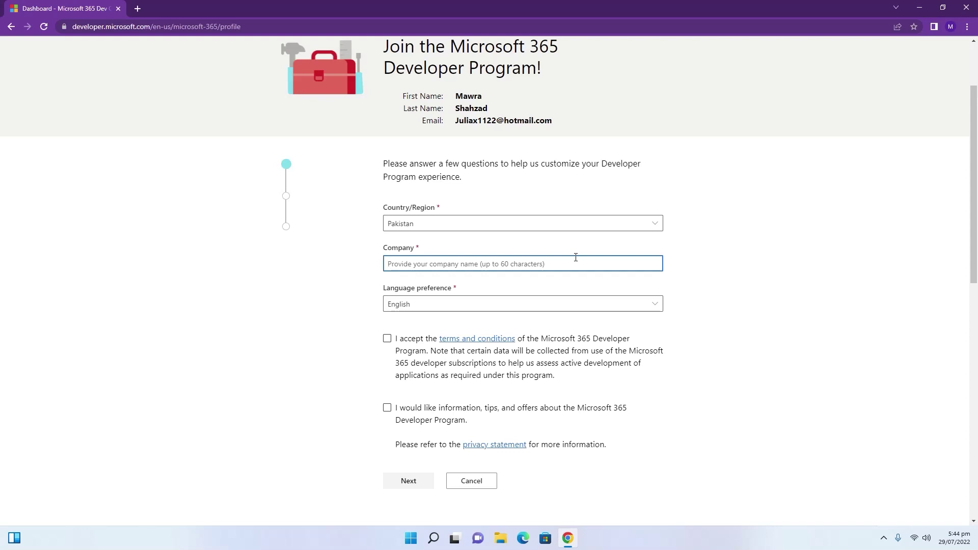
type("M")
key("BackSpace")
type("Tut")
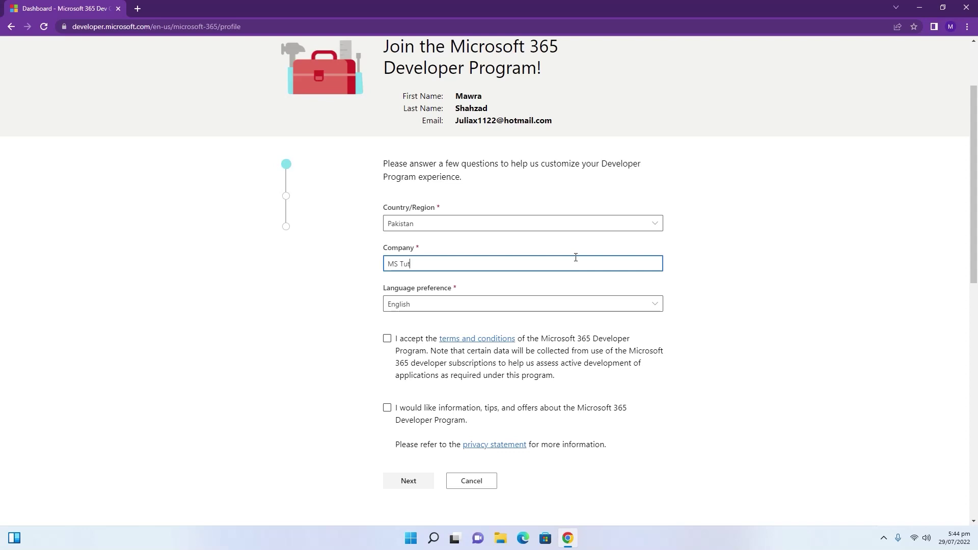
type("orials")
left_click(655, 303)
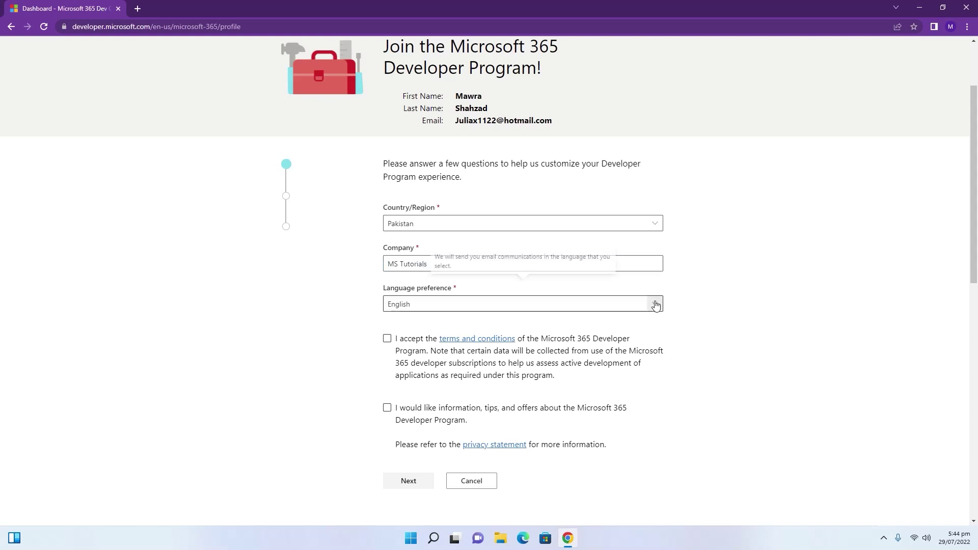
left_click(714, 283)
left_click(387, 340)
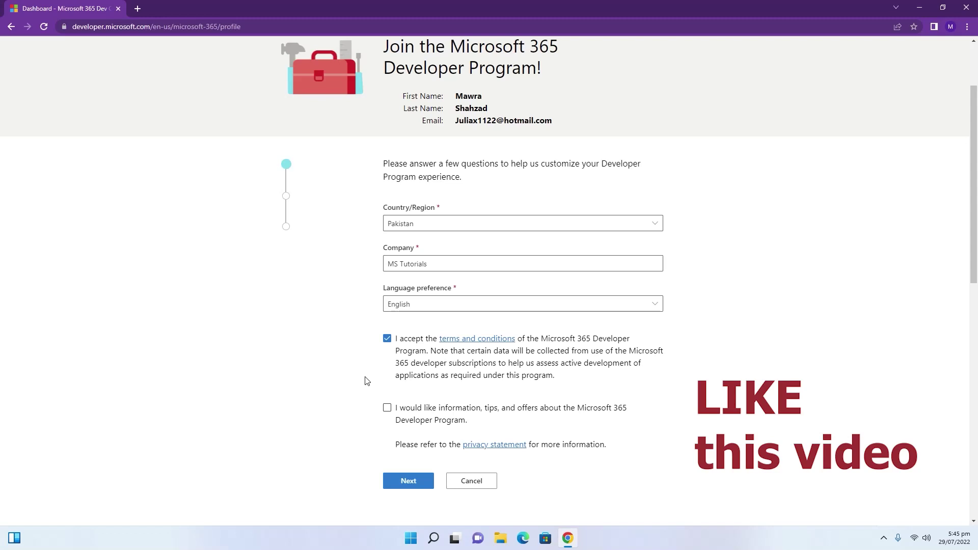
scroll(368, 380, "down", 2)
left_click(388, 307)
left_click(403, 381)
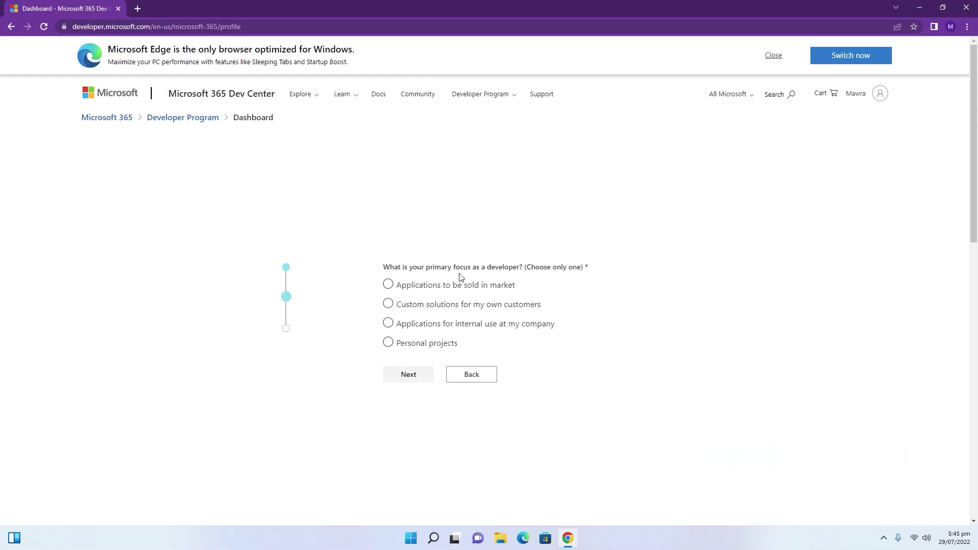
Step: Choose 'Custom solutions for my own customers' and Microsoft Teams interest, then save
left_click(407, 290)
left_click(391, 304)
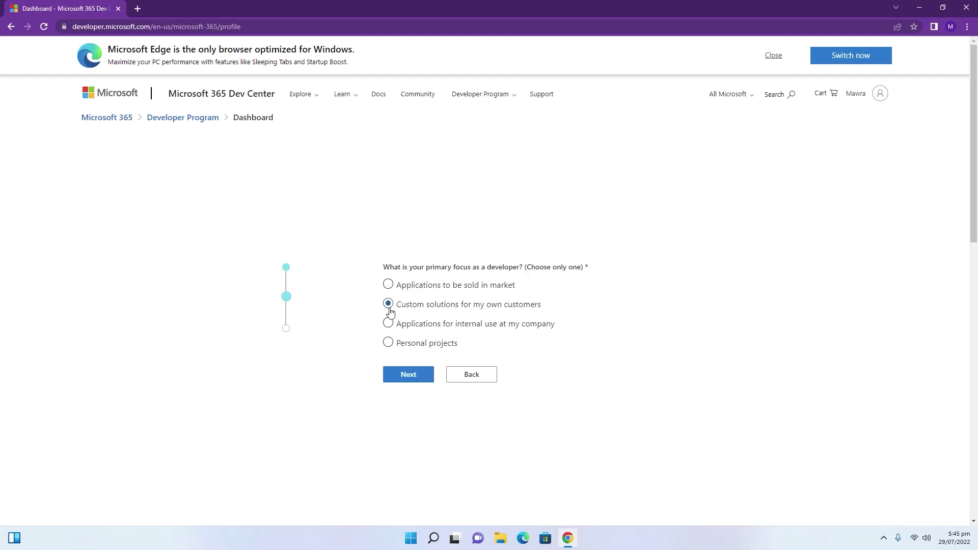
left_click(394, 376)
scroll(397, 312, "down", 1)
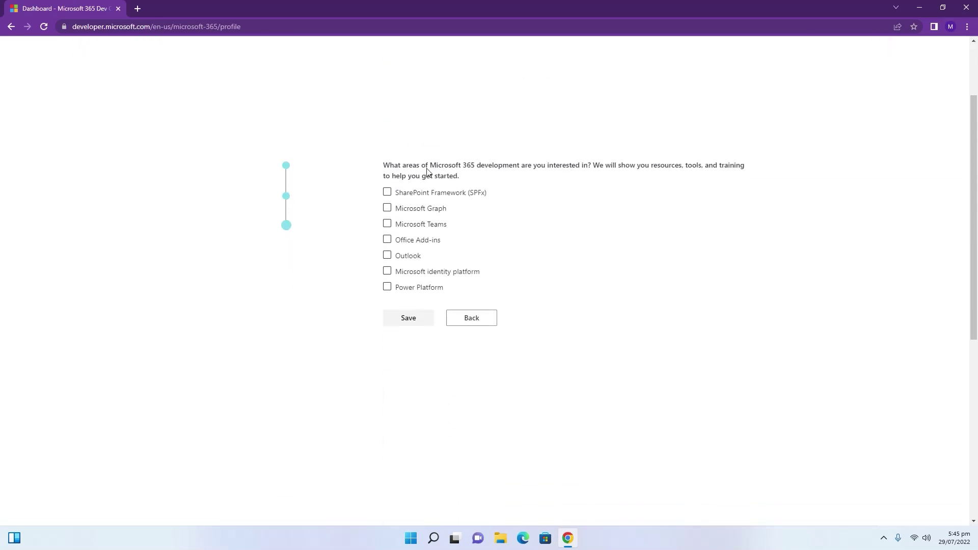
left_click(387, 225)
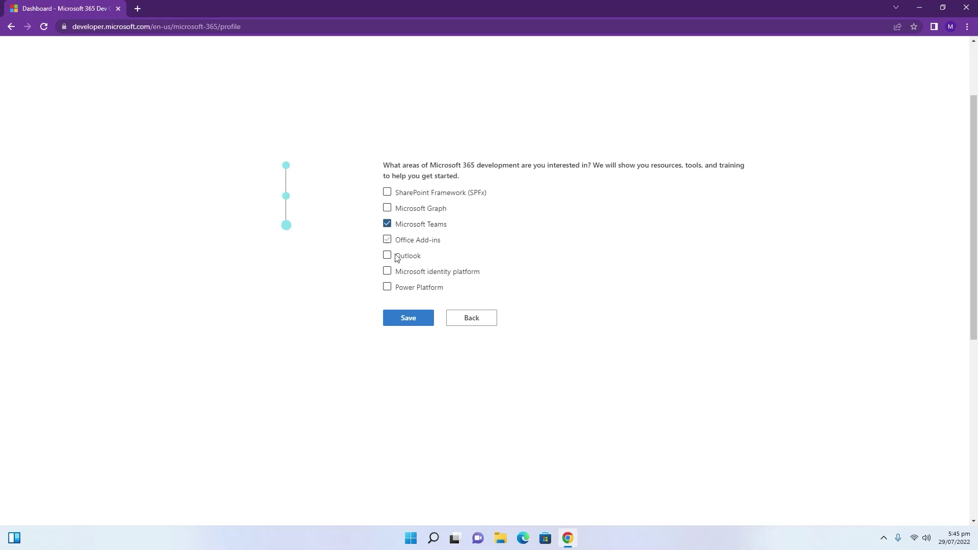
left_click(416, 320)
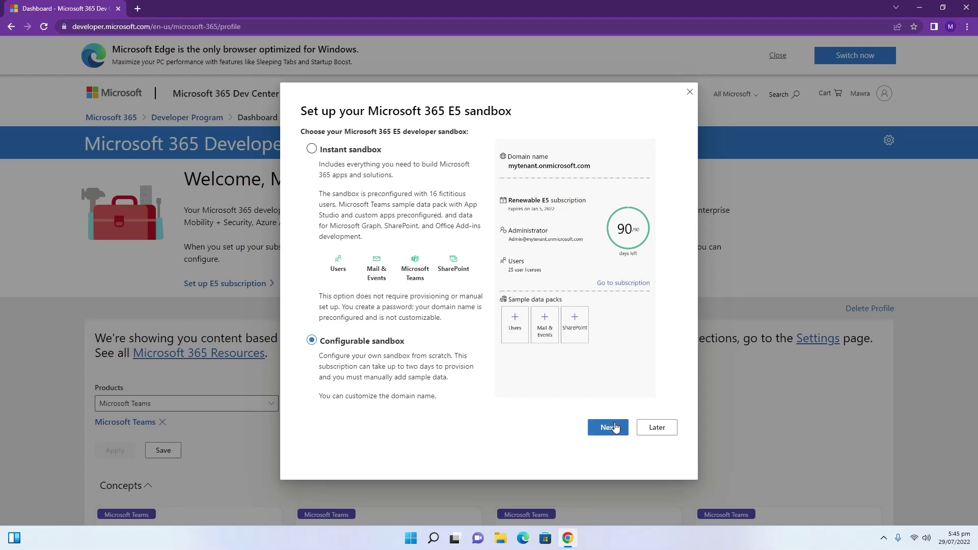
Step: Continue with the Configurable sandbox option in the E5 sandbox setup dialog
left_click(609, 427)
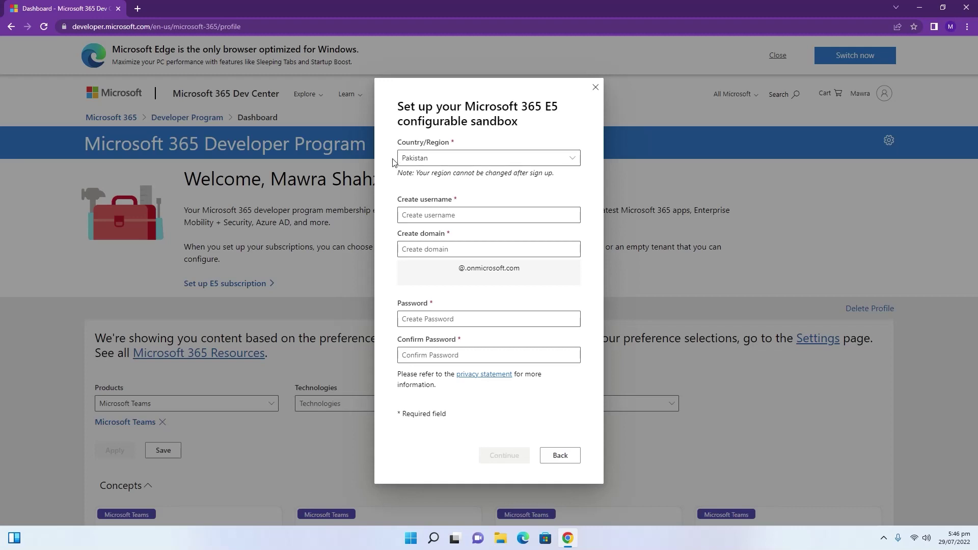
Step: Enter username MSTutorials and domain Talmeezpk, correcting the taken domain name
left_click(441, 216)
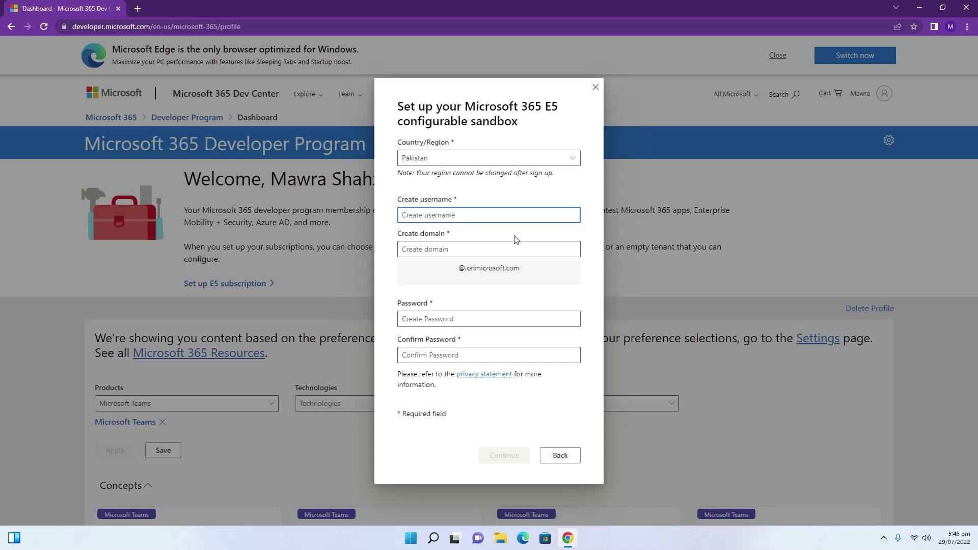
type("MSTutorials")
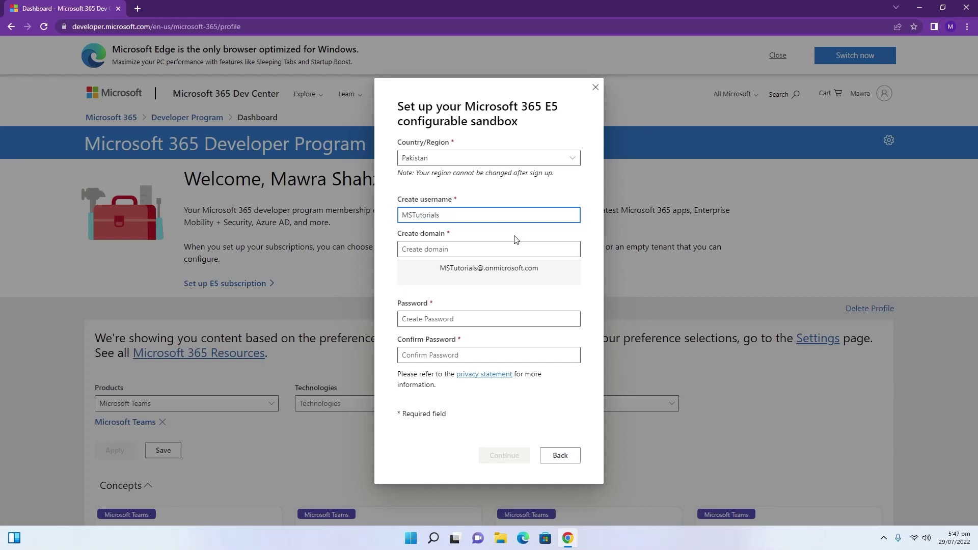
left_click(515, 247)
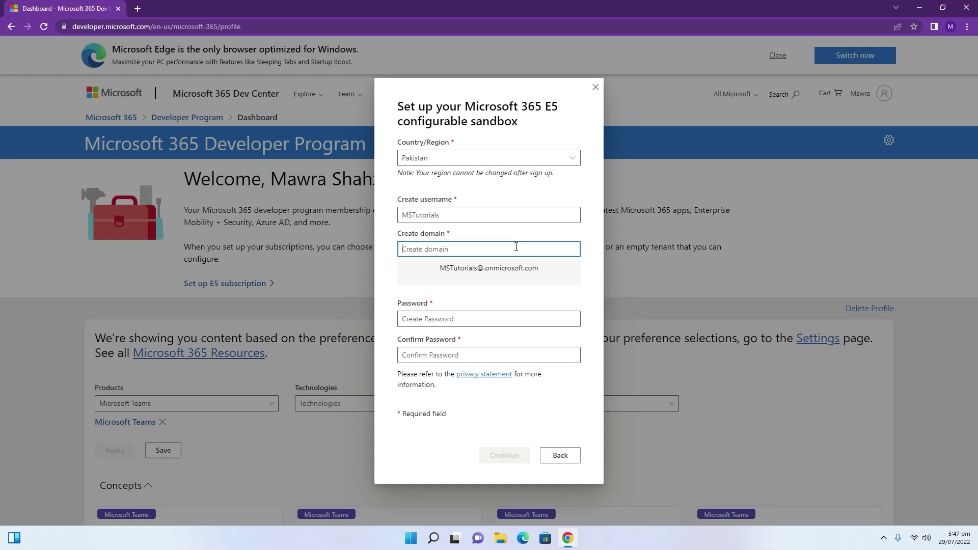
type("Talmeez")
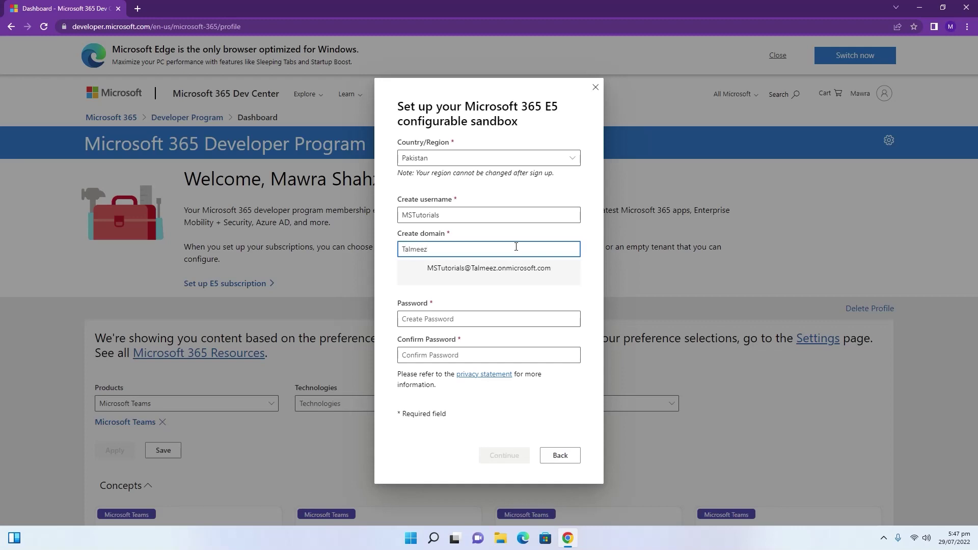
left_click(471, 312)
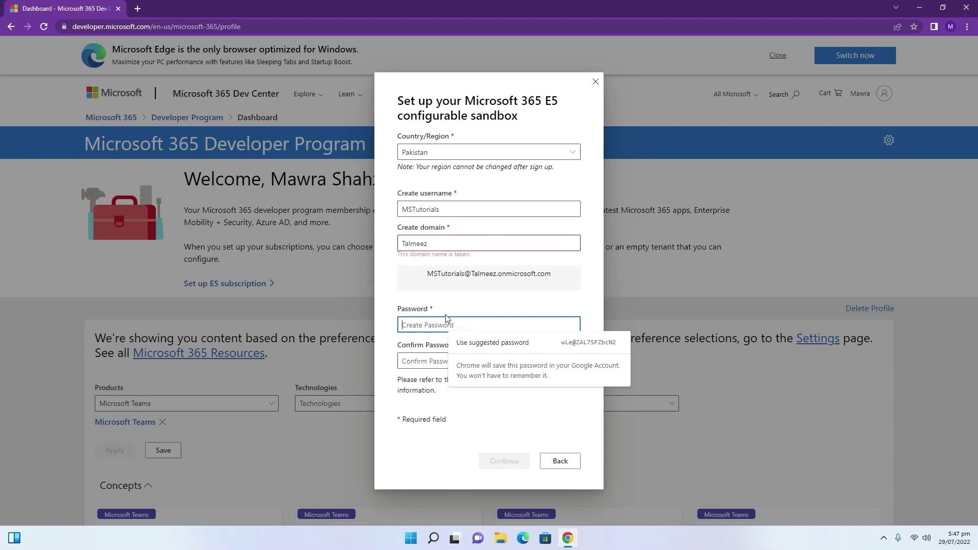
left_click(467, 244)
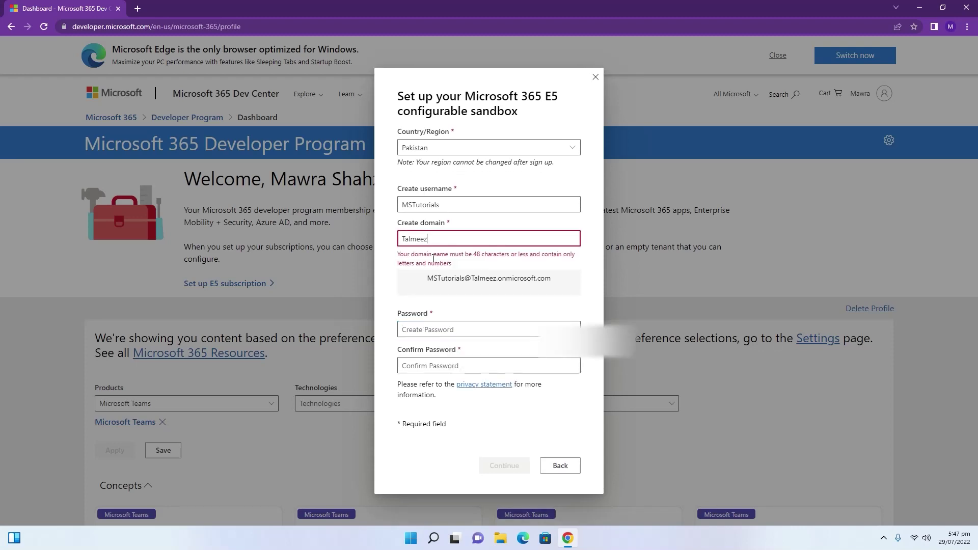
type("pk")
left_click(471, 313)
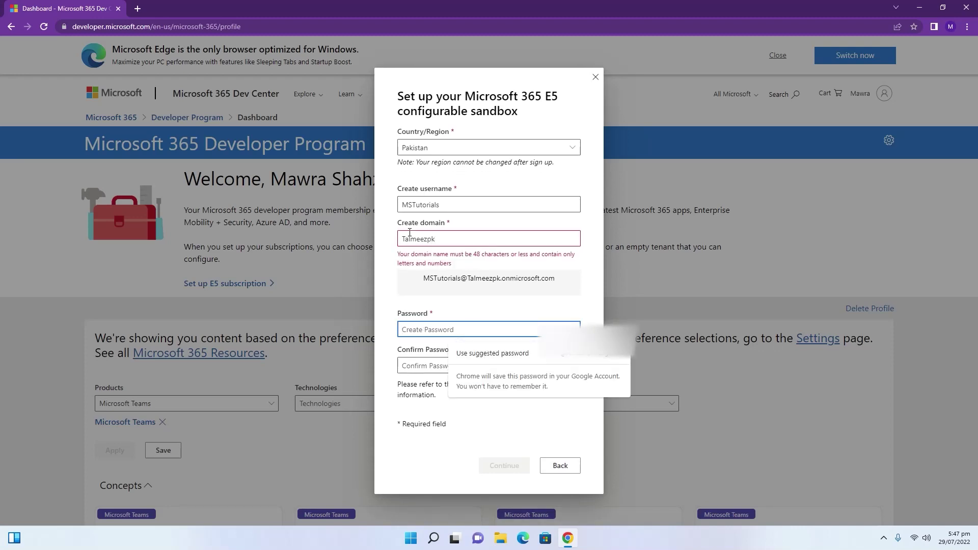
left_click(447, 239)
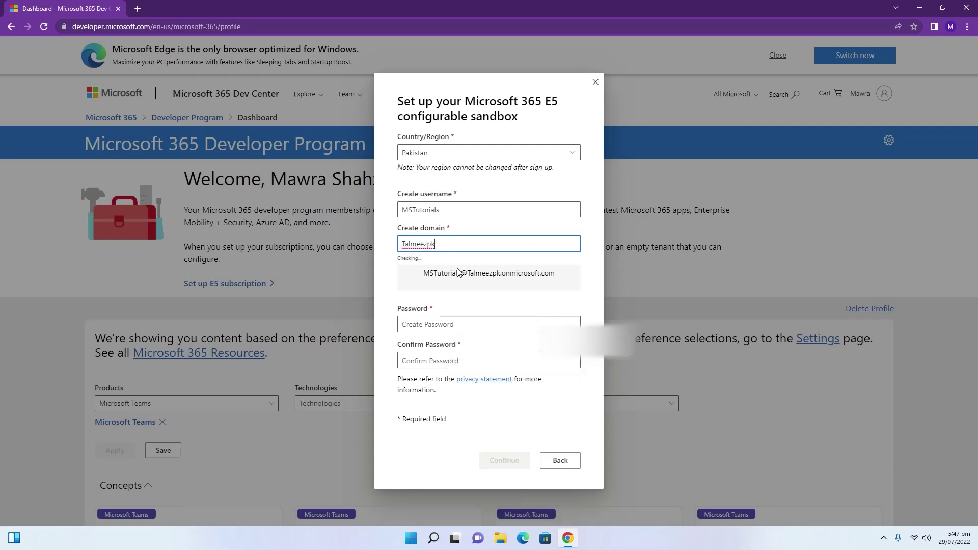
left_click(460, 322)
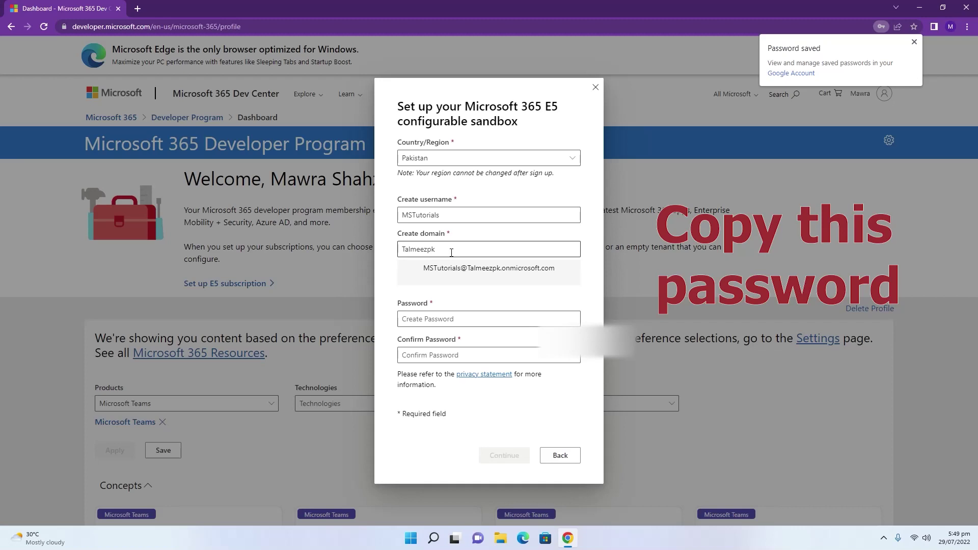
Step: Fill both password fields with Chrome's suggested strong password and submit the sandbox details
left_click(452, 316)
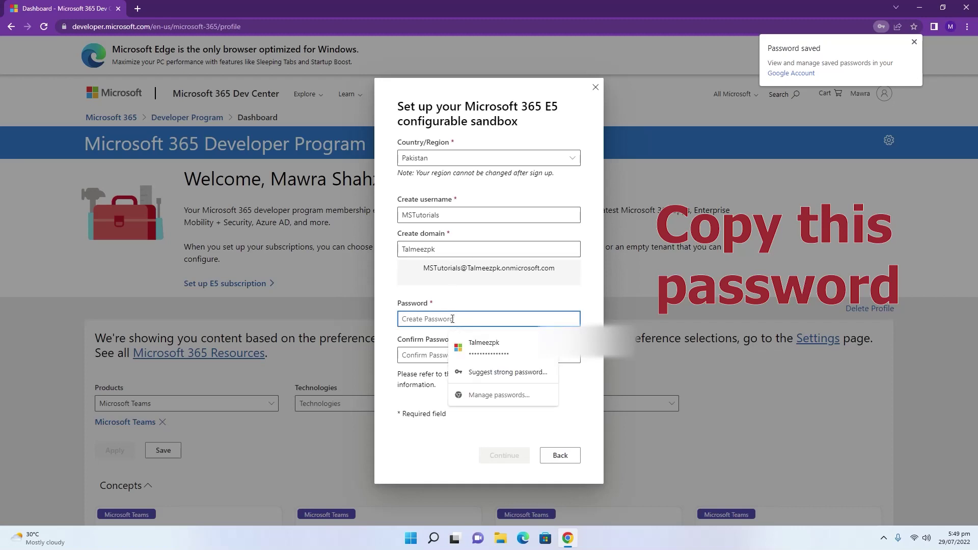
left_click(497, 374)
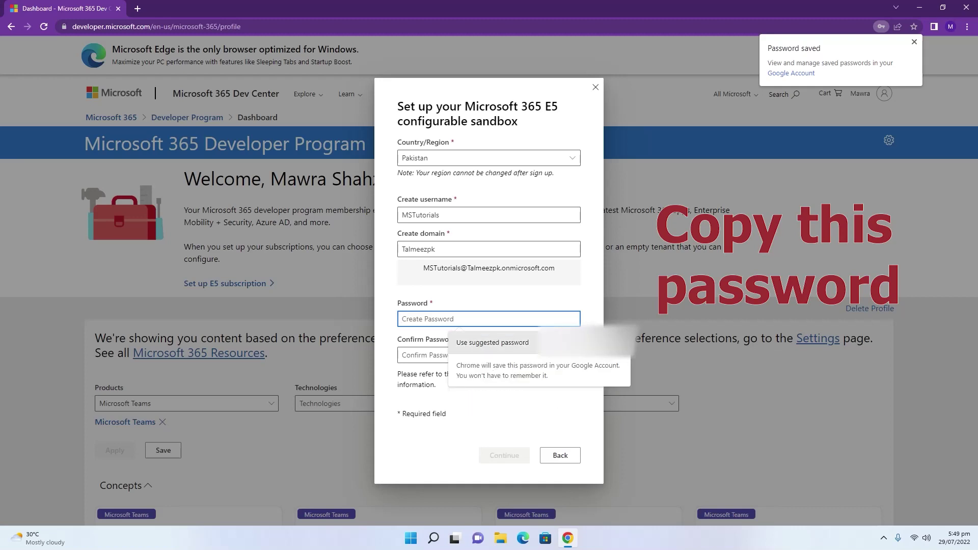
left_click(492, 342)
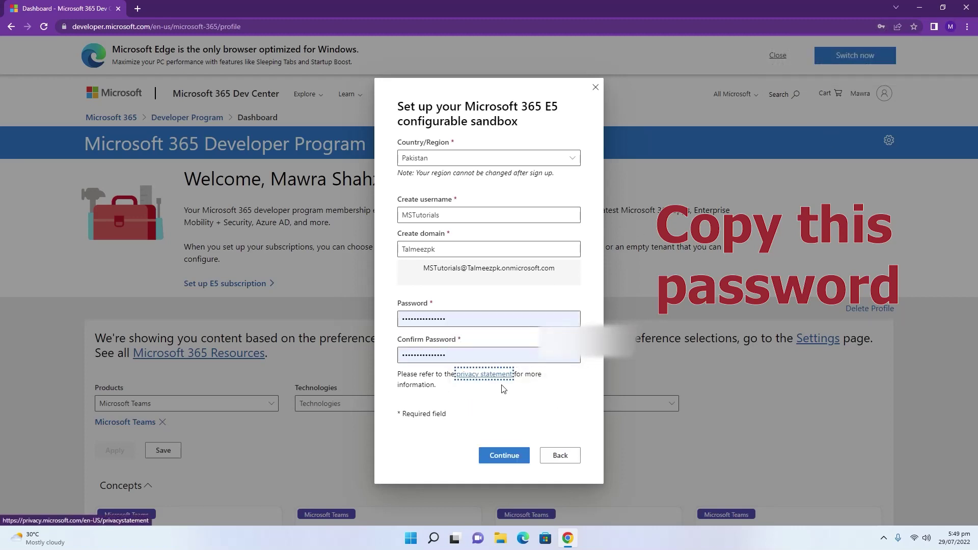
left_click(480, 320)
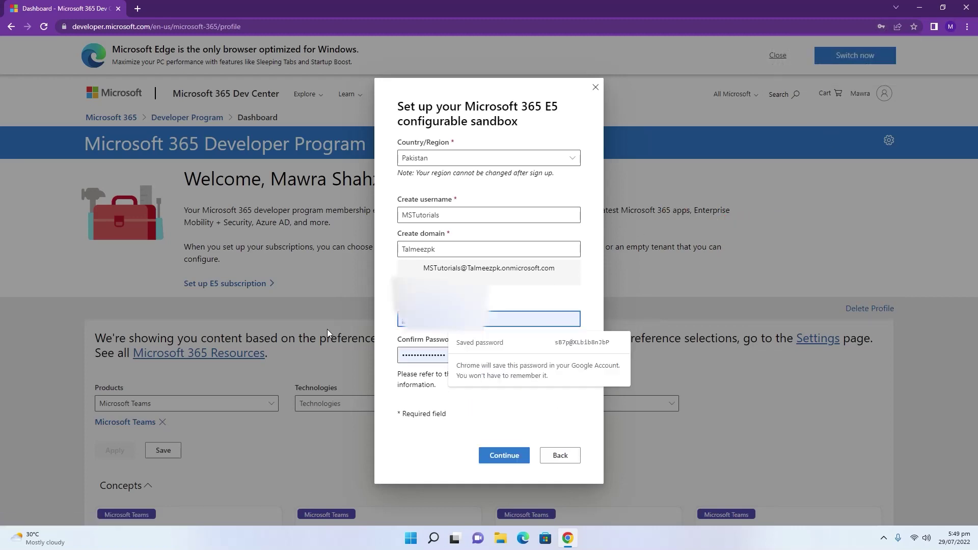
left_click(506, 429)
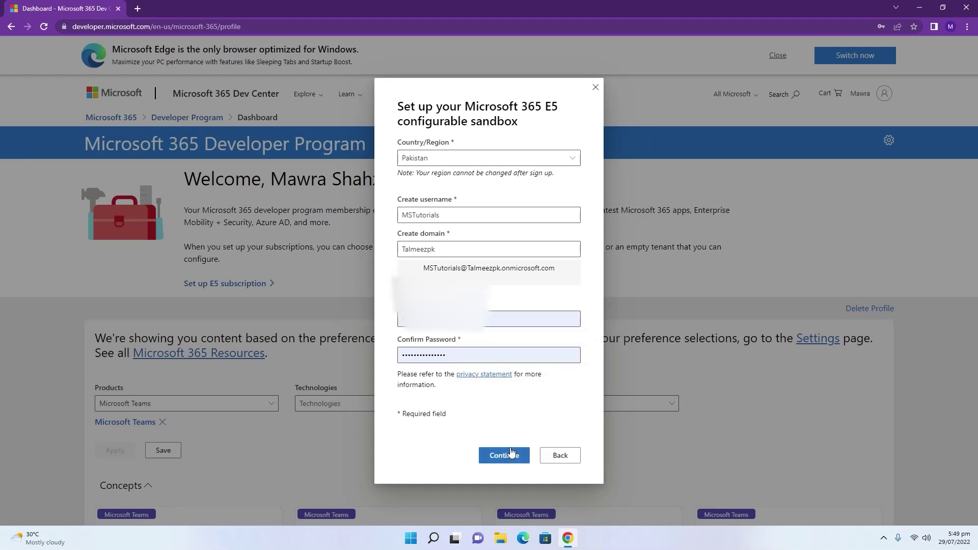
left_click(511, 452)
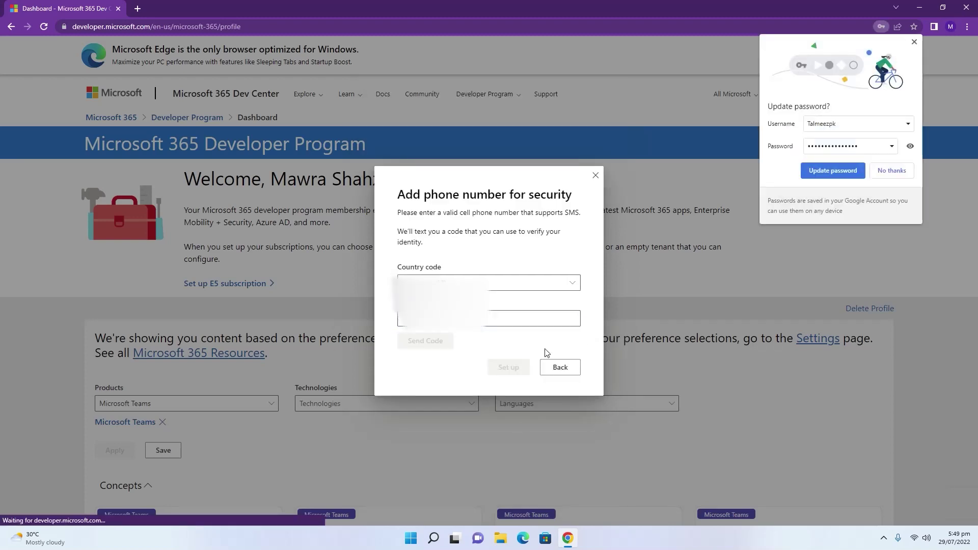
Step: Save the updated password, then confirm the phone number with the texted 5-digit code
left_click(829, 172)
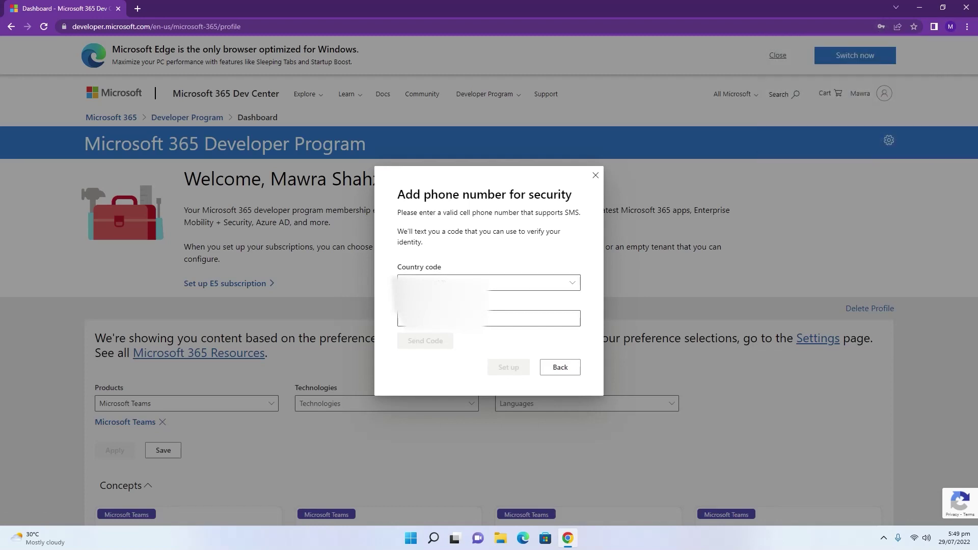
key("Tab")
key("ctrl+v")
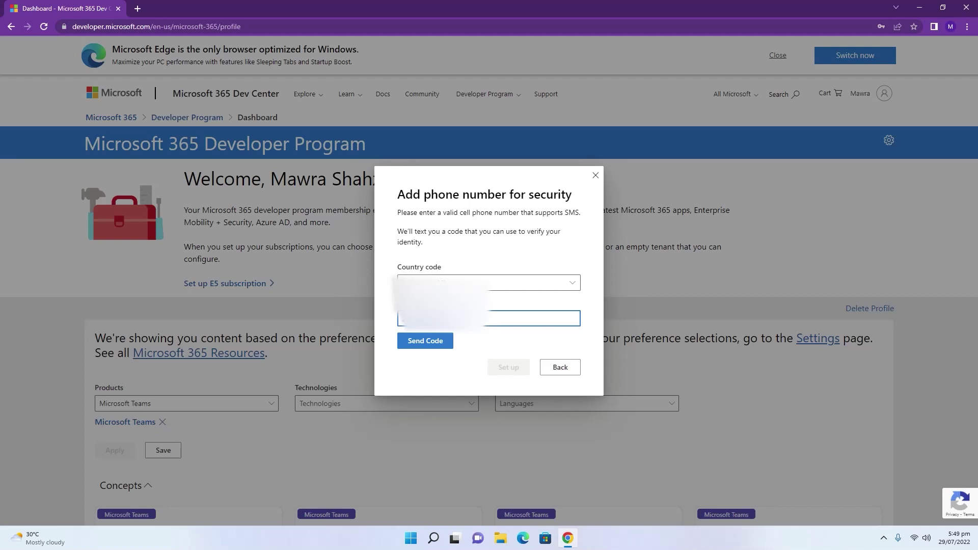
left_click(445, 342)
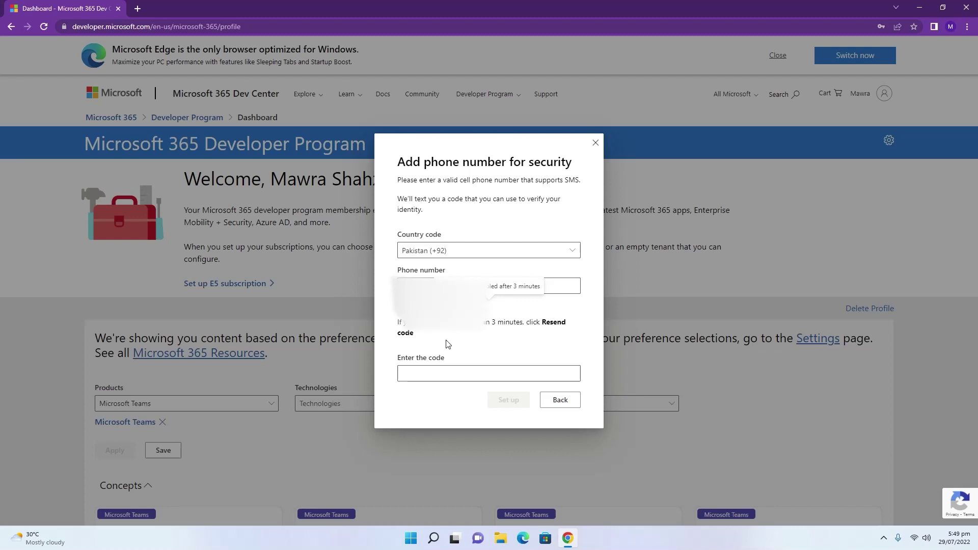
left_click(431, 369)
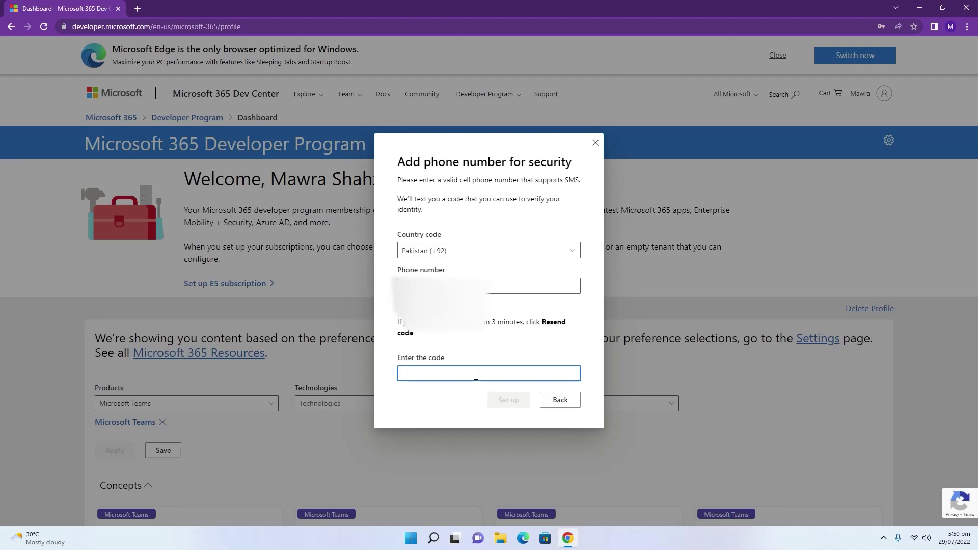
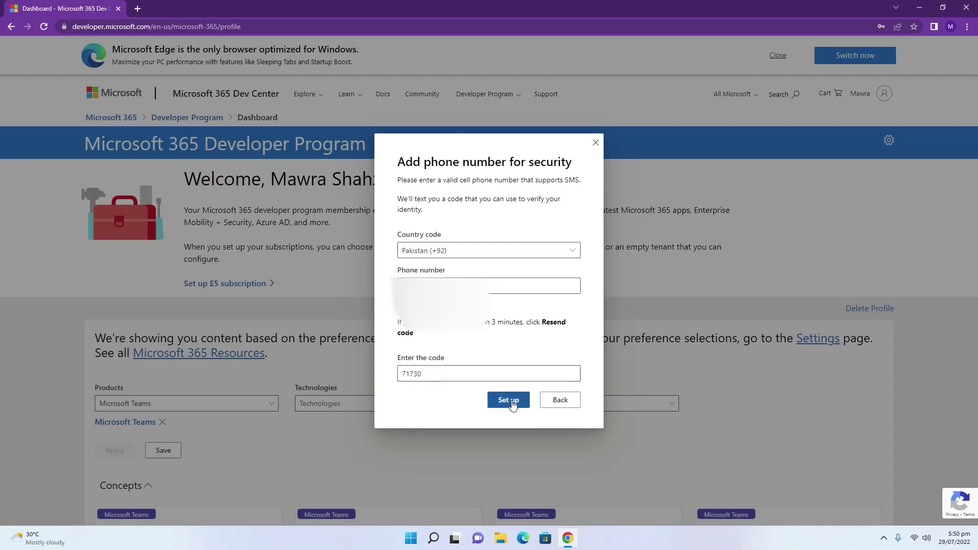
left_click(509, 402)
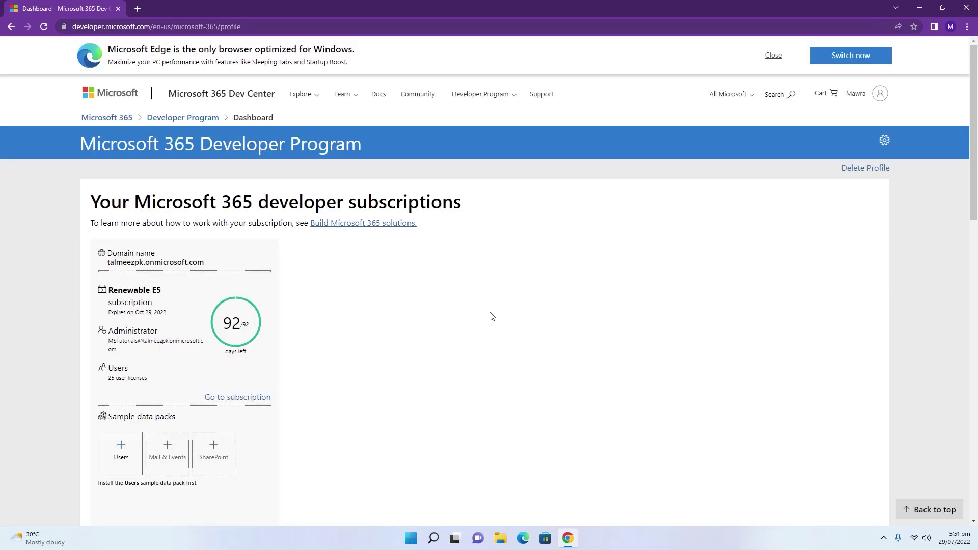
Step: Sign in to the sandbox account with the copied password and close the welcome slides
left_click(227, 398)
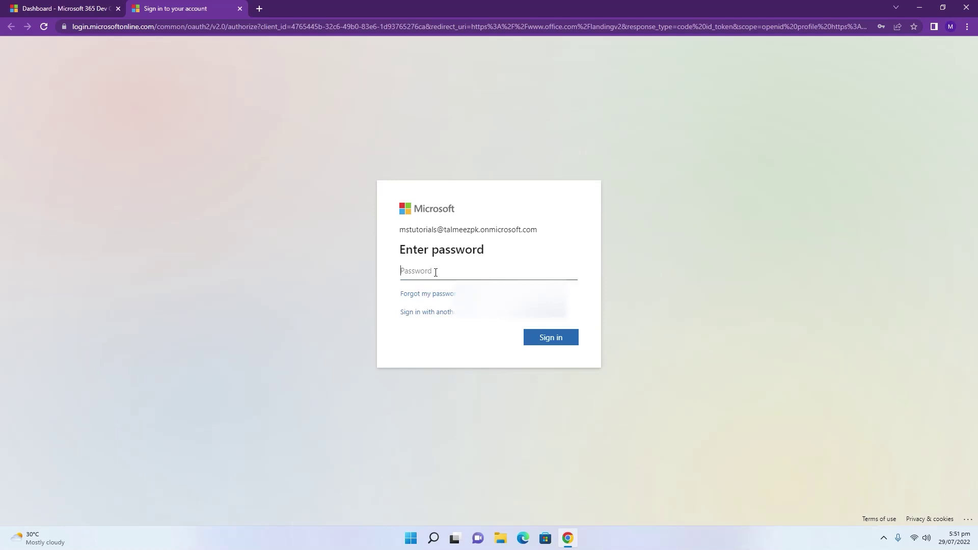
key("ctrl+v")
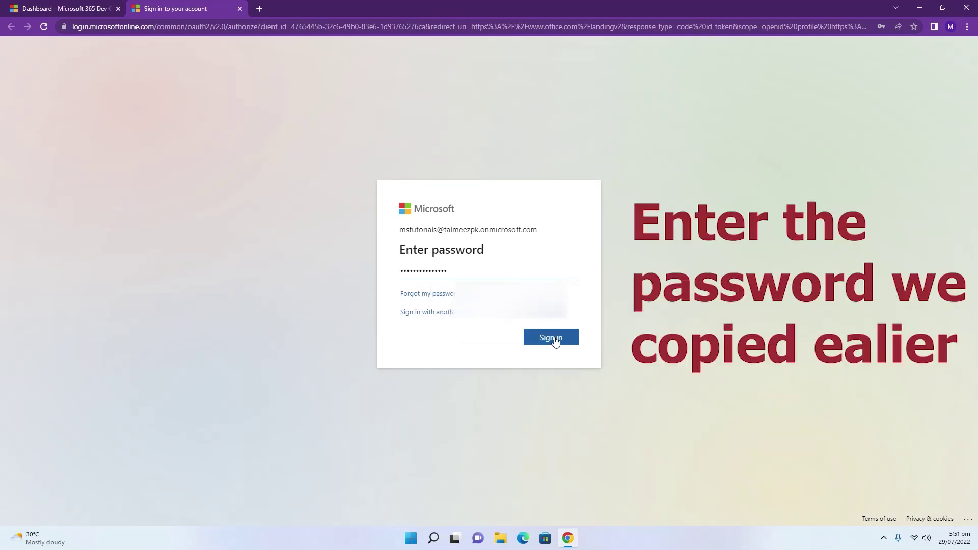
left_click(553, 339)
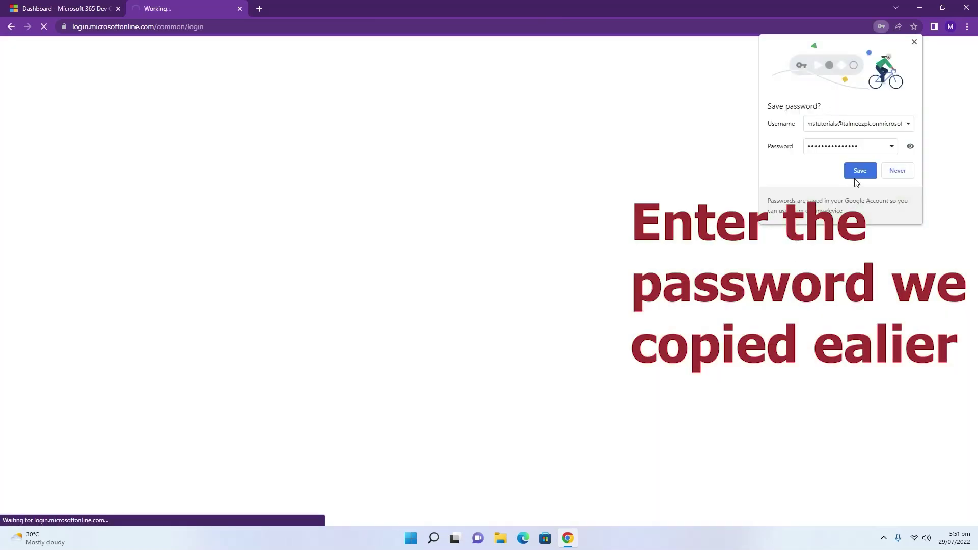
left_click(856, 173)
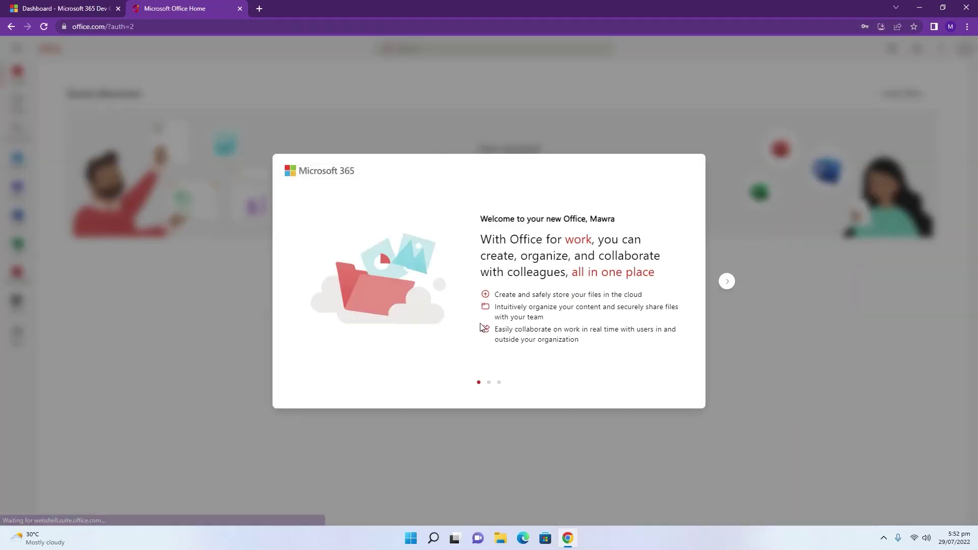
left_click(720, 288)
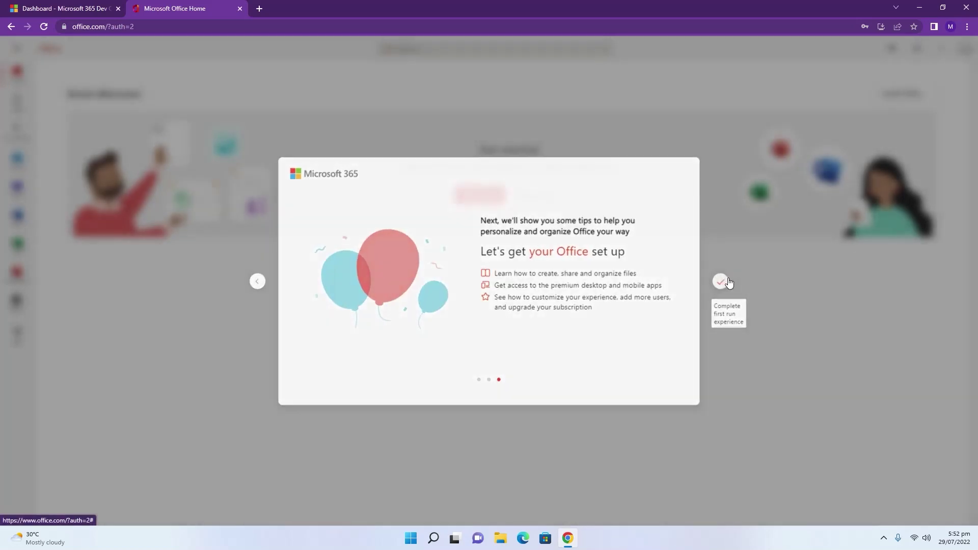
left_click(728, 282)
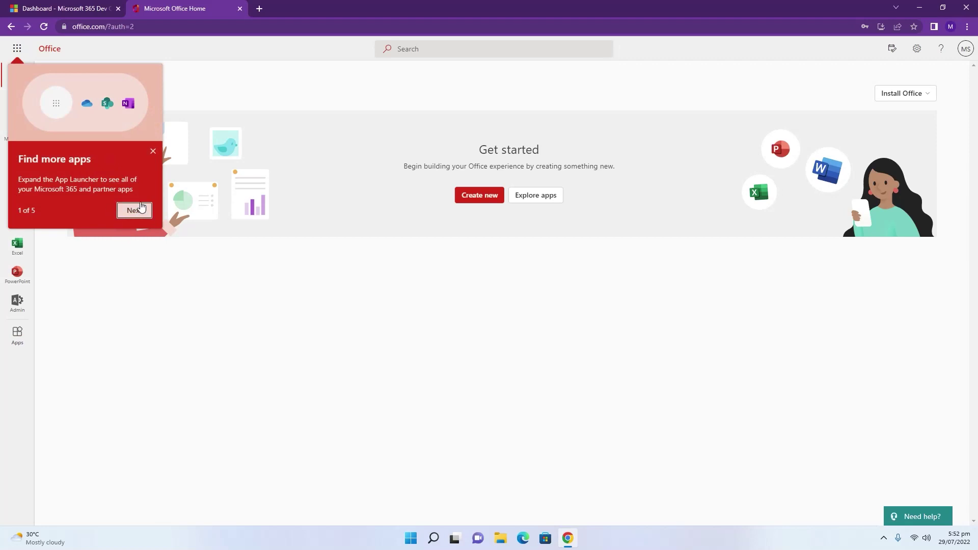
Step: Close the Find more apps tip and try Word online
left_click(154, 151)
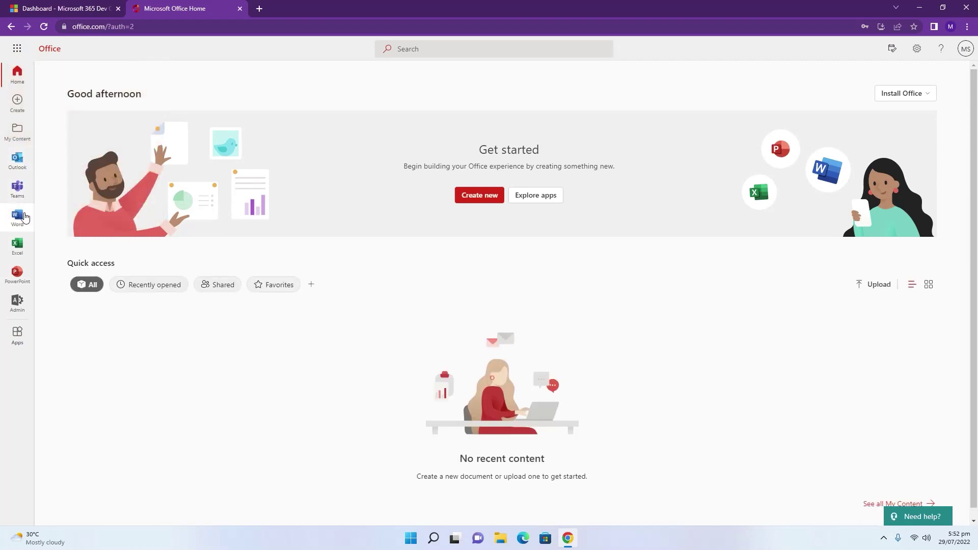
left_click(16, 333)
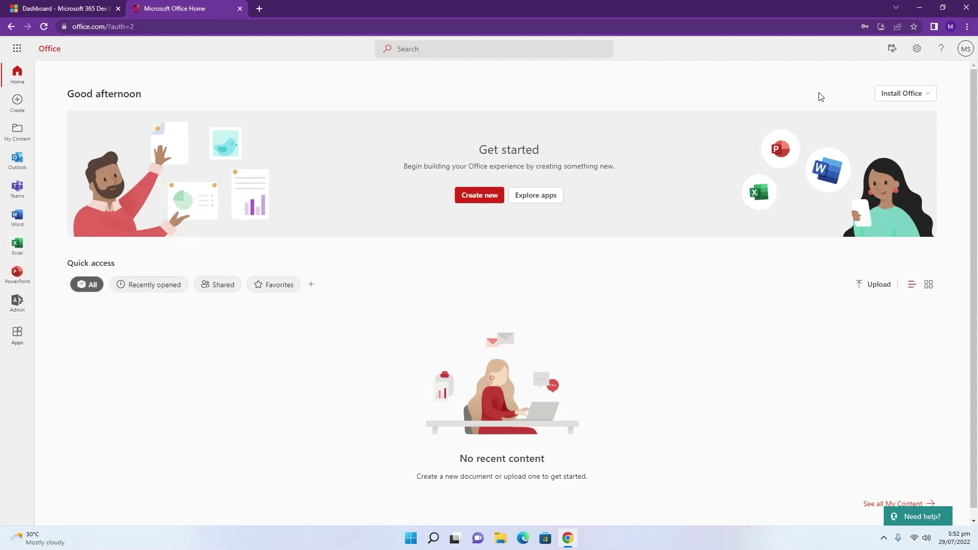
left_click(11, 212)
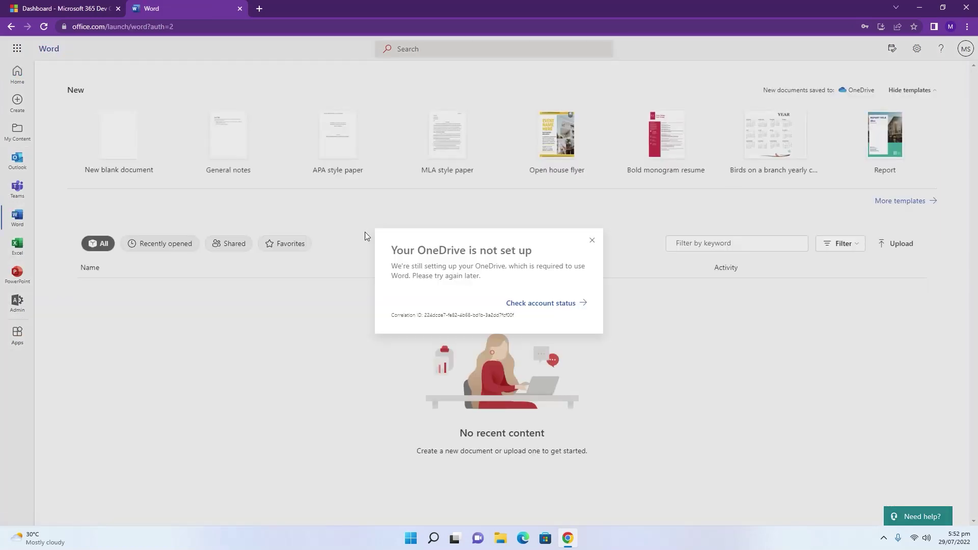
left_click(593, 241)
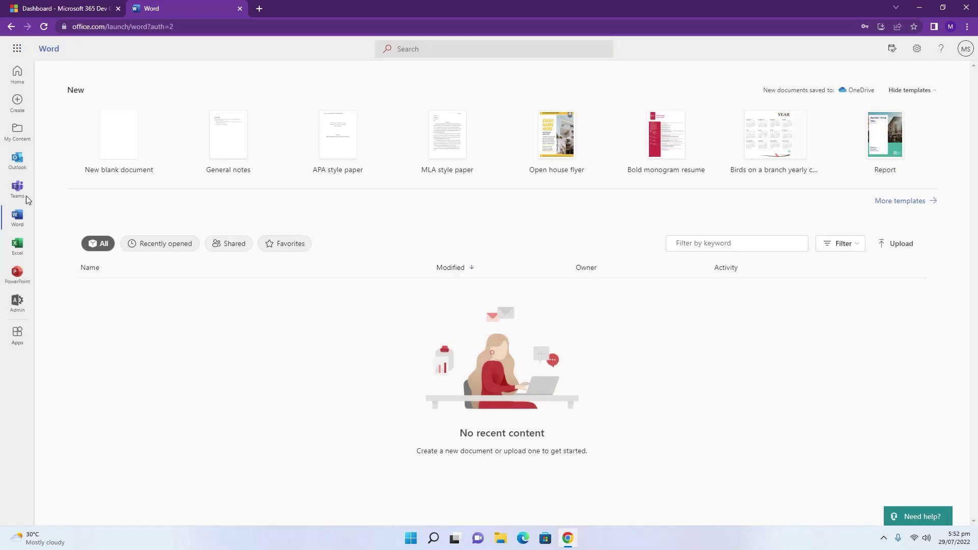
left_click(18, 76)
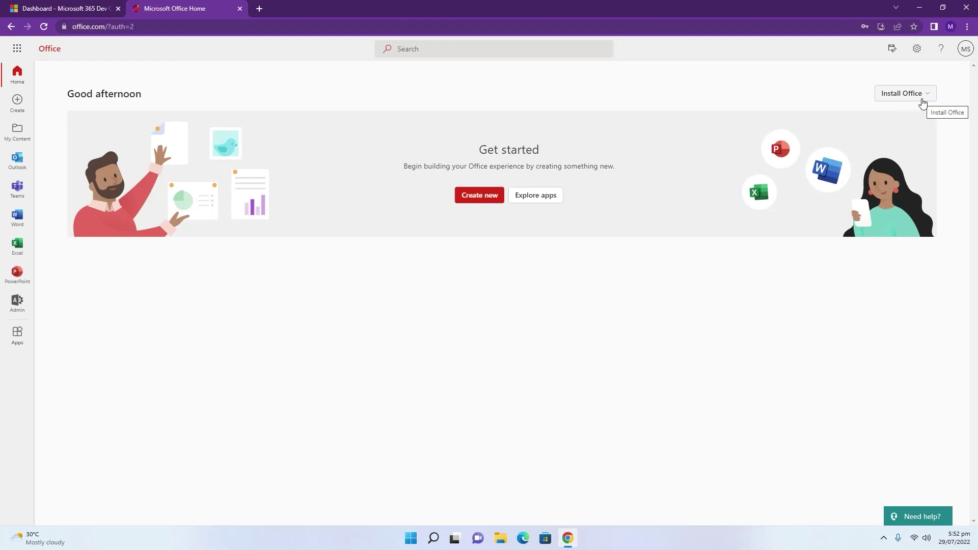
Step: Download and run the Office 365 apps installer OfficeSetup.exe, then minimize Chrome
left_click(922, 102)
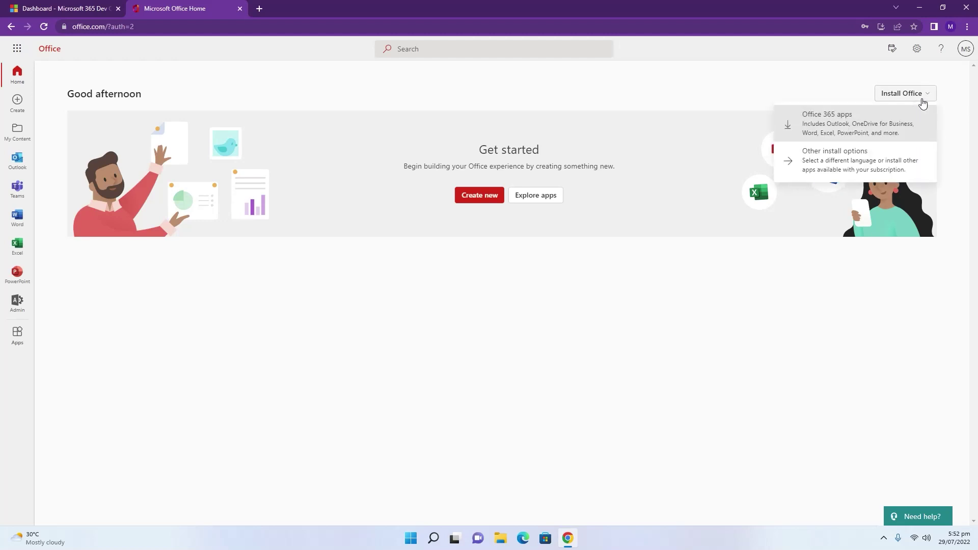
left_click(820, 123)
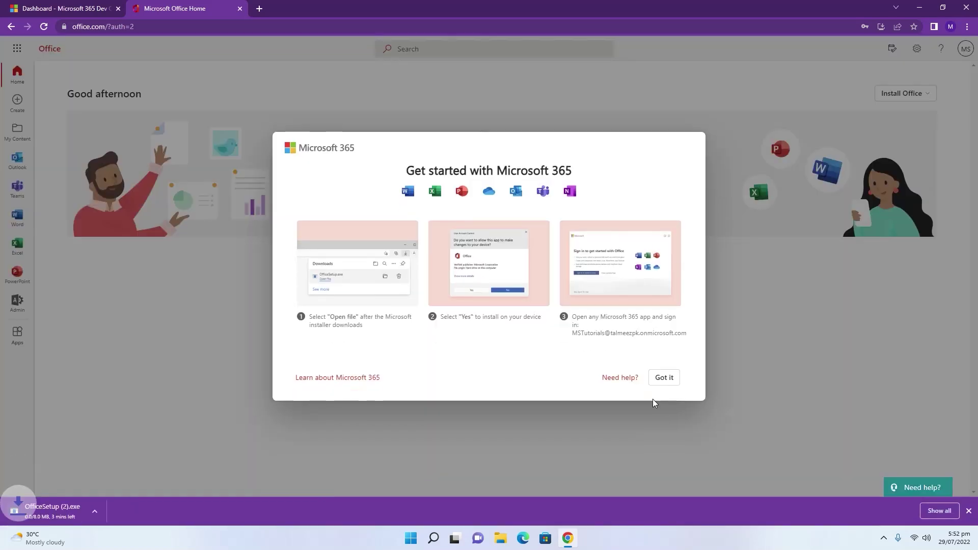
left_click(663, 378)
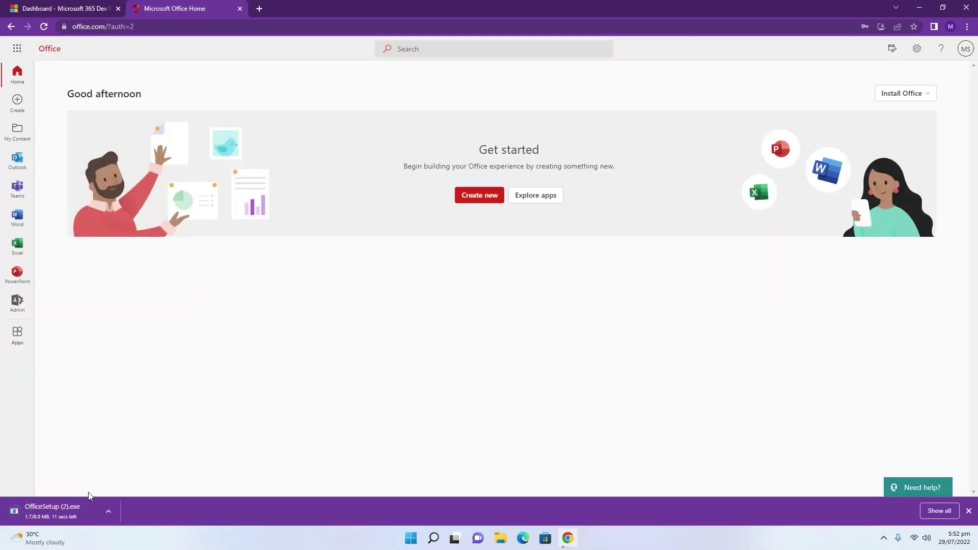
left_click(57, 511)
left_click(920, 8)
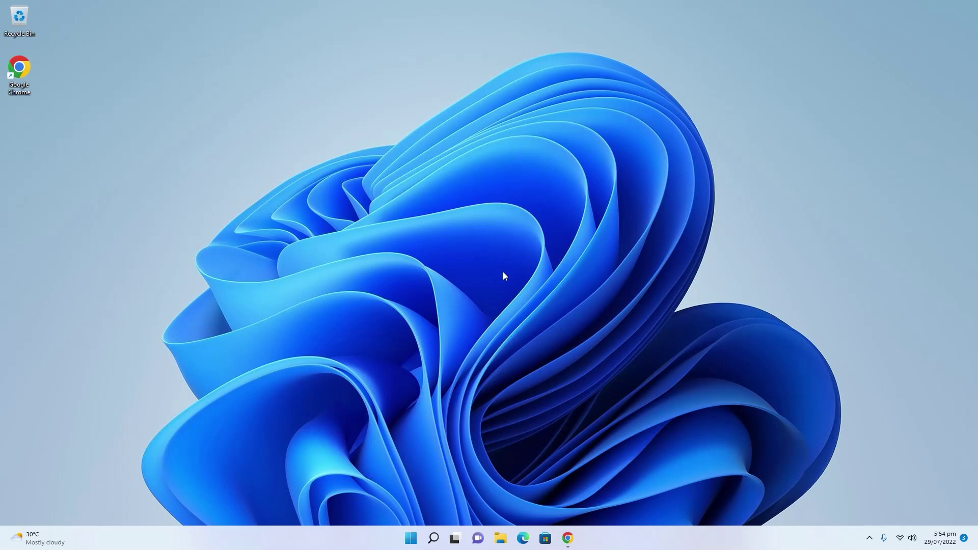
Step: Launch the Office desktop app and start signing in with a work or school account
left_click(411, 538)
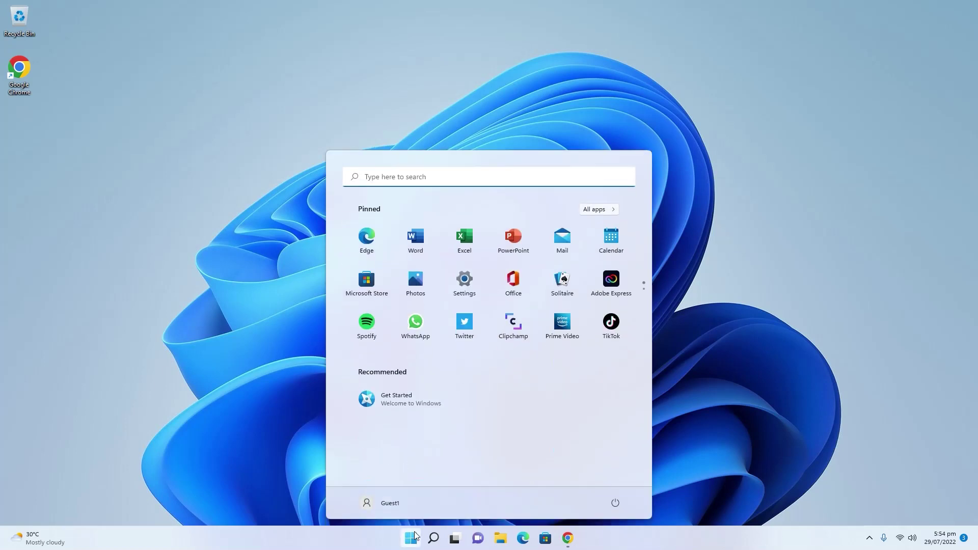
left_click(513, 280)
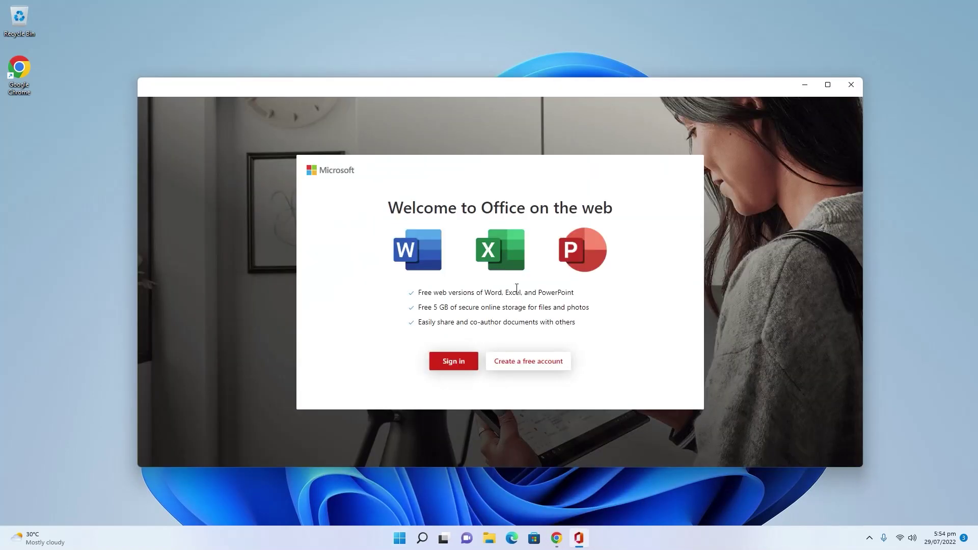
left_click(454, 365)
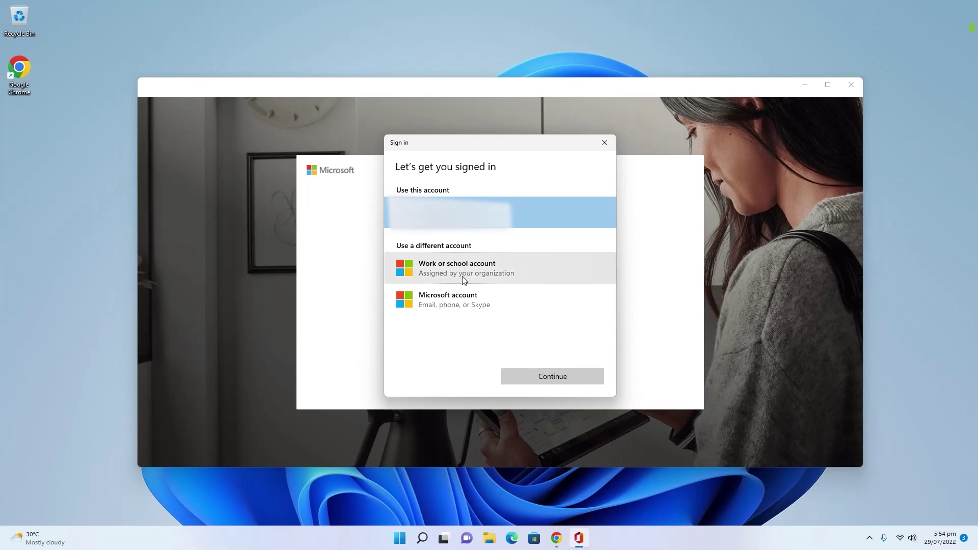
left_click(462, 276)
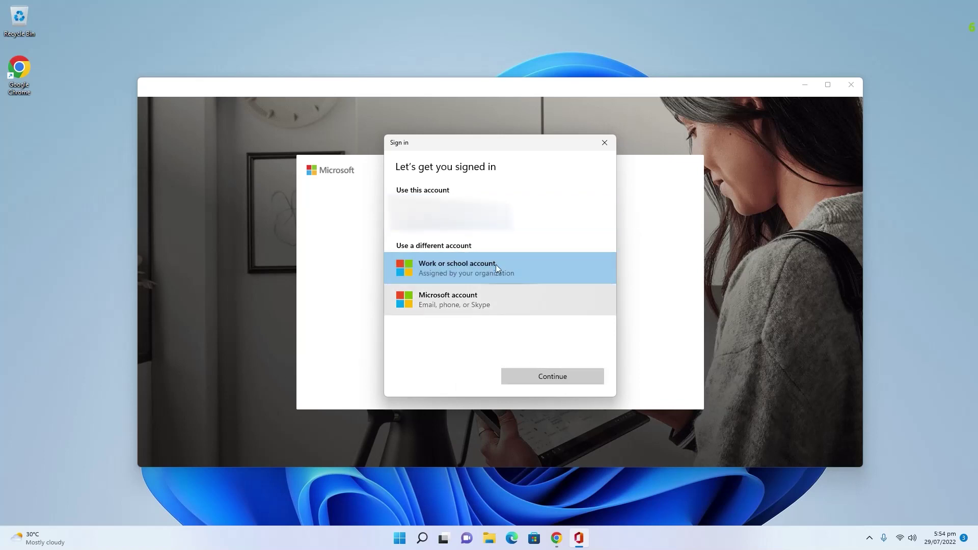
left_click(573, 369)
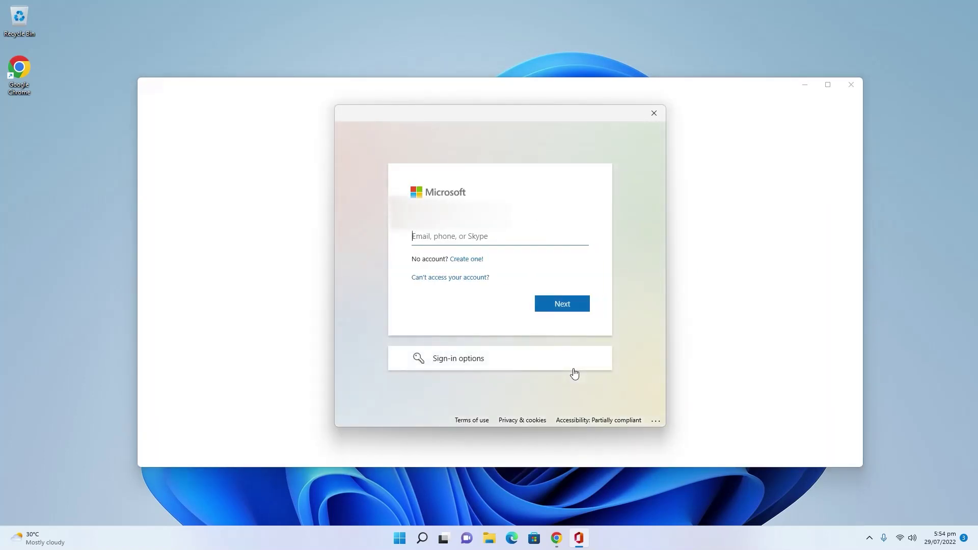
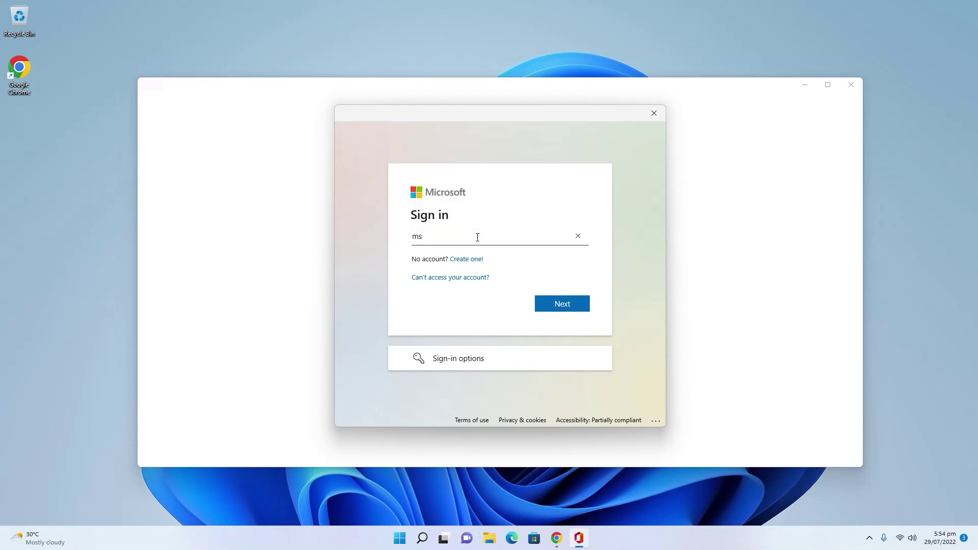
Step: Enter the sandbox email and pasted password, stay signed in, and open Office's Word page
key("BackSpace")
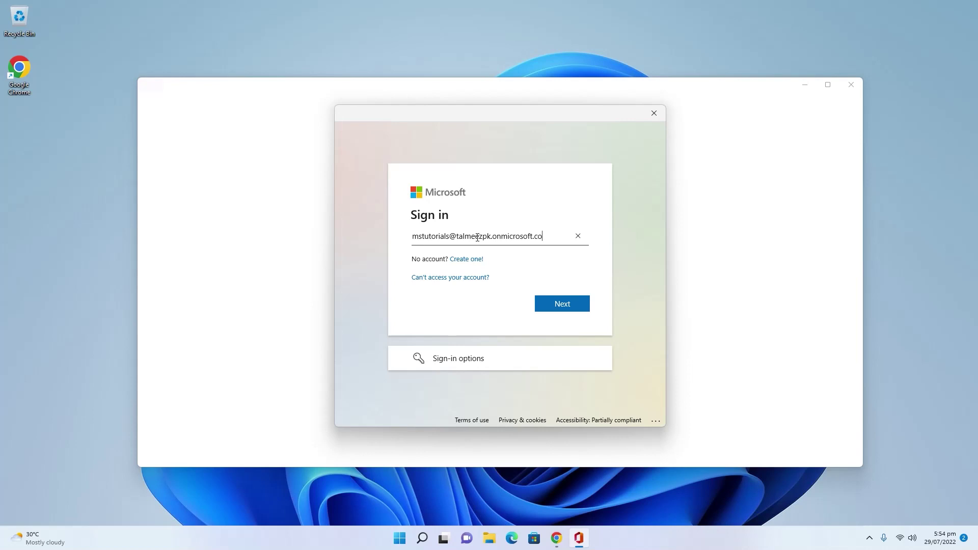
type("m")
left_click(559, 305)
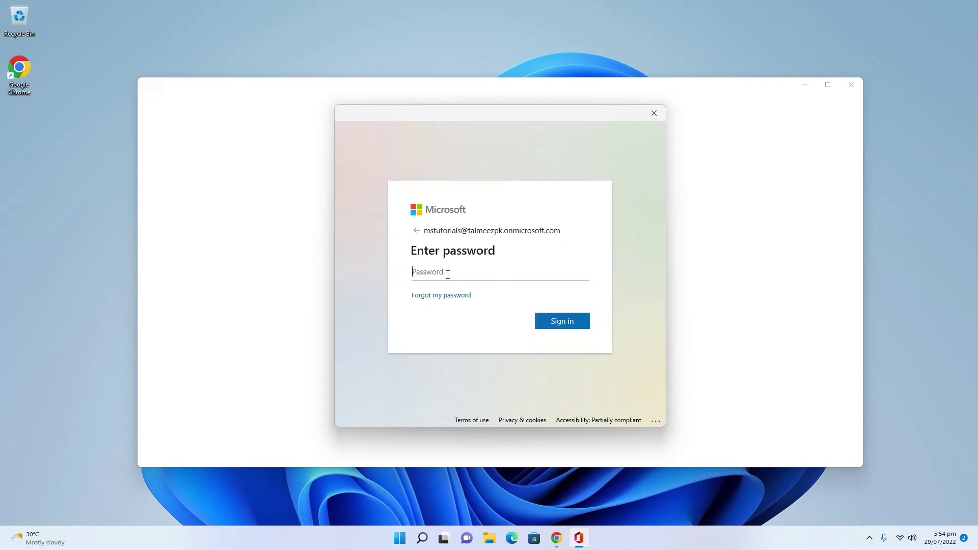
key("ctrl+v")
left_click(579, 321)
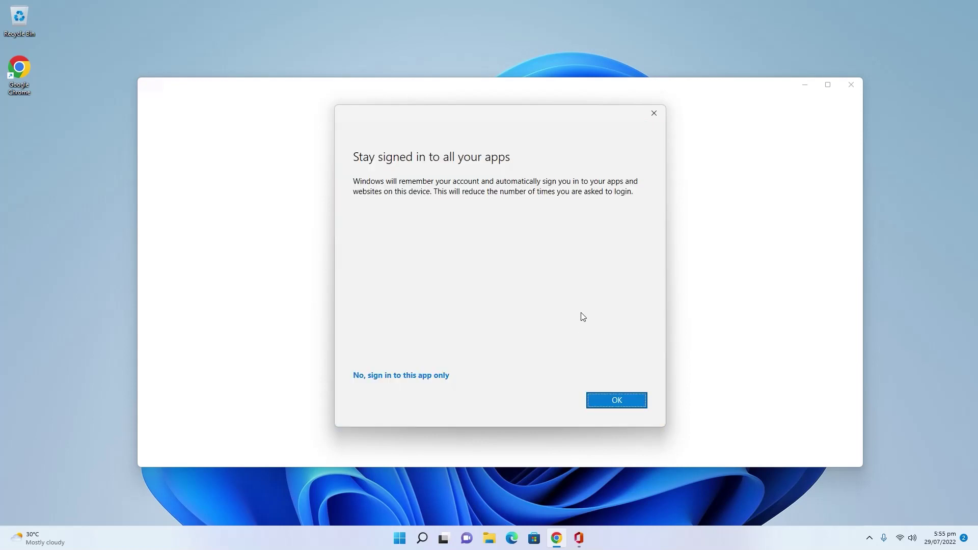
left_click(608, 400)
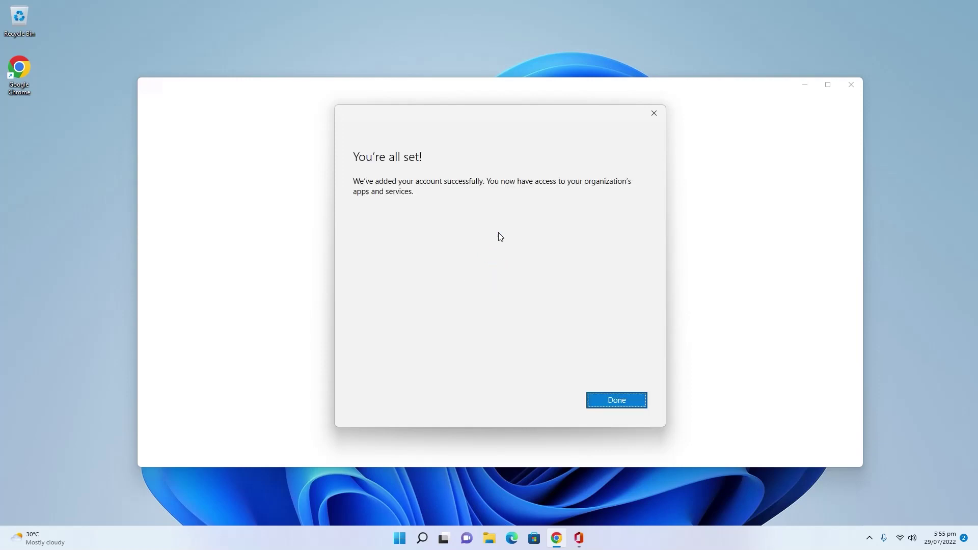
left_click(616, 401)
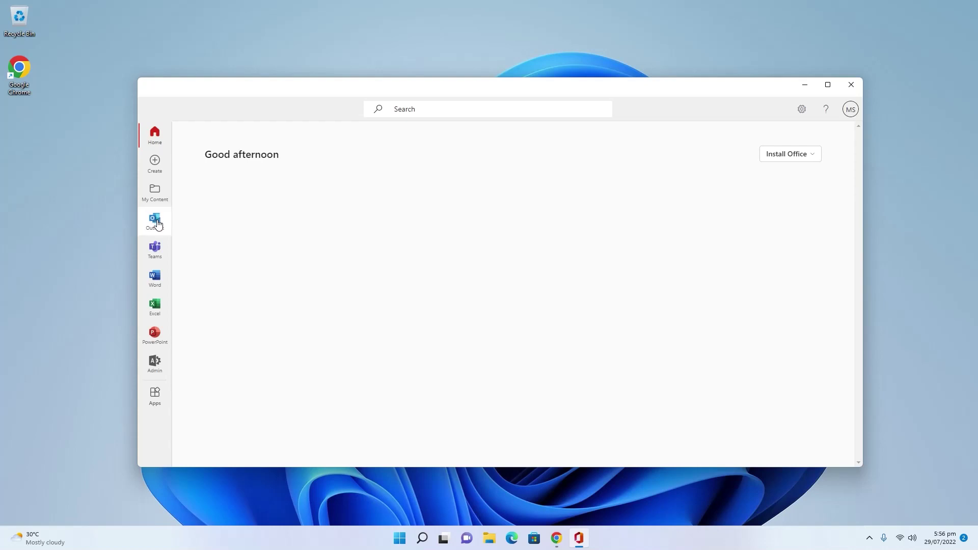
left_click(155, 276)
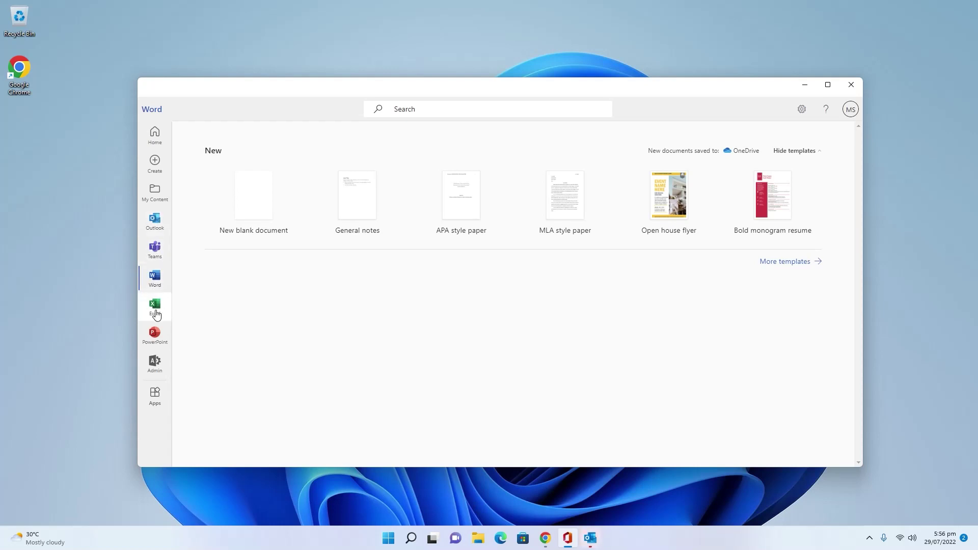
Step: Close Office and Outlook's search, launch Word via Windows search, and leave a blank document empty
left_click(856, 85)
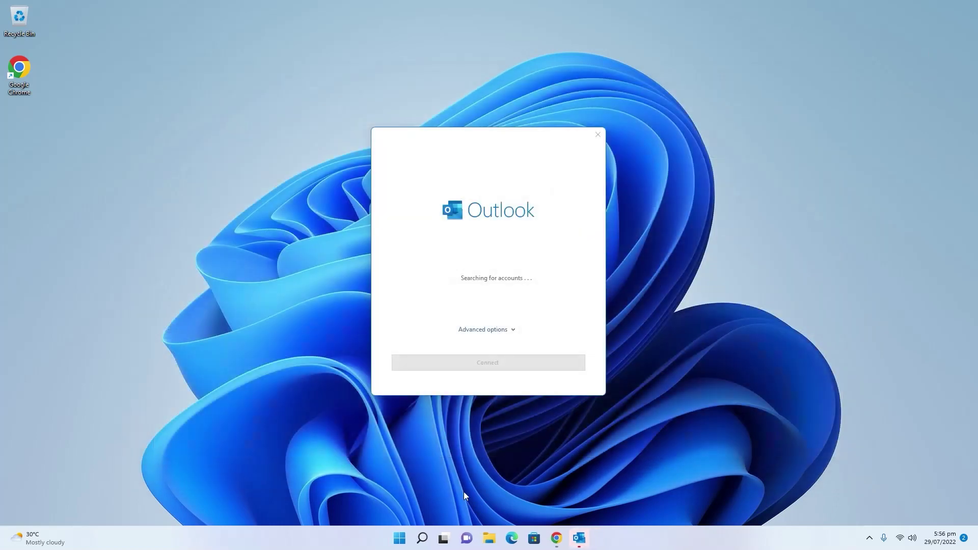
left_click(598, 133)
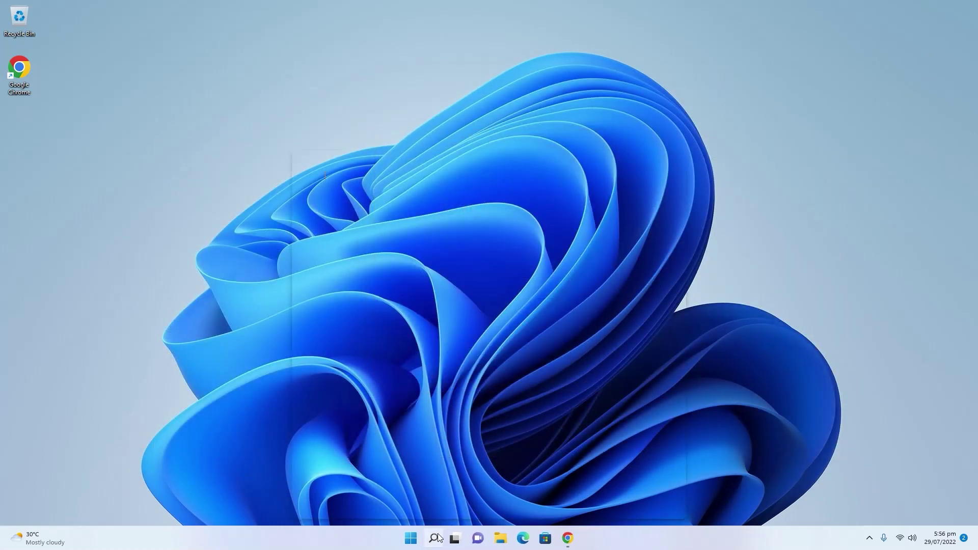
left_click(437, 537)
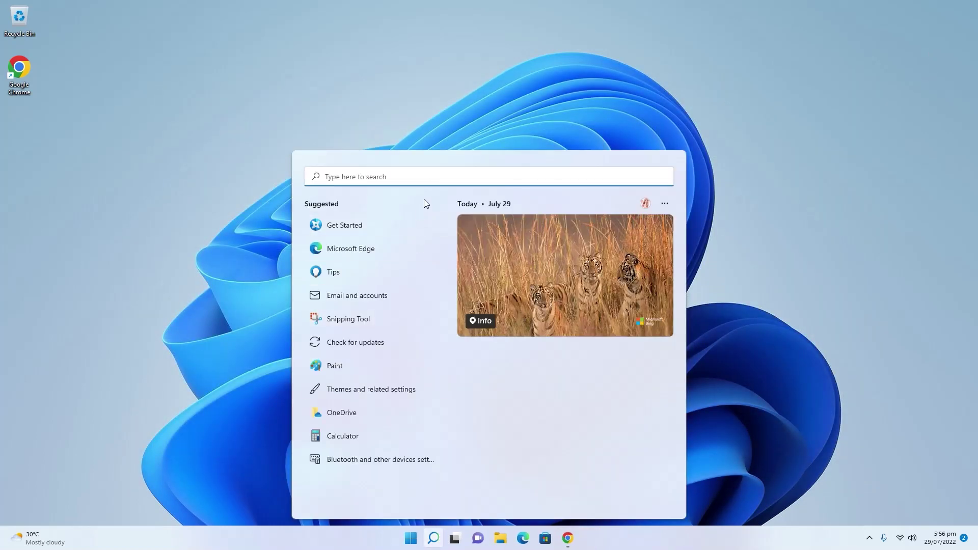
type("word")
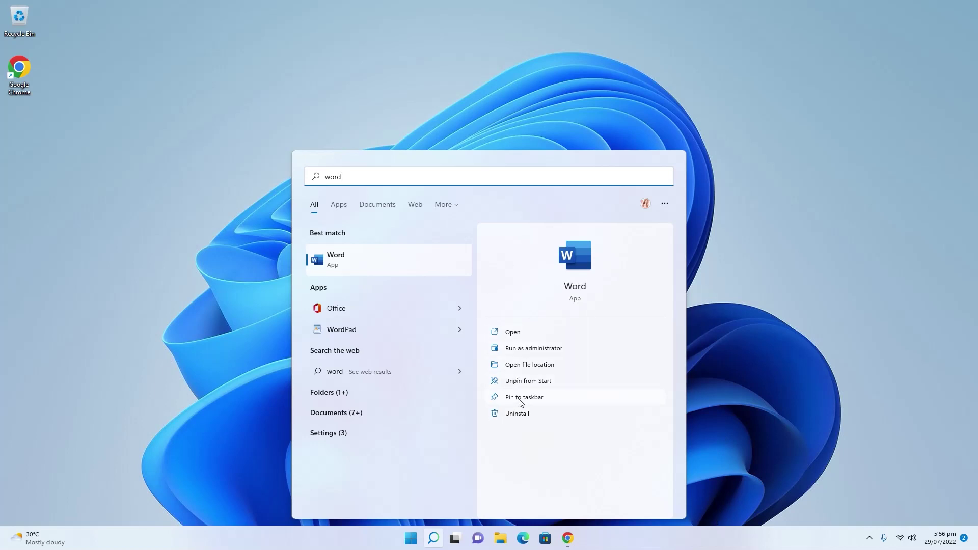
left_click(513, 333)
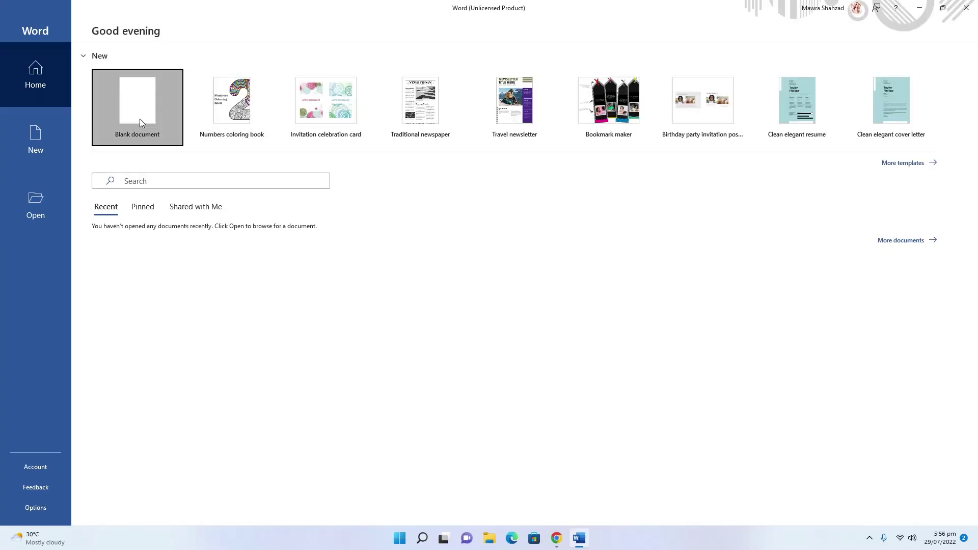
left_click(139, 118)
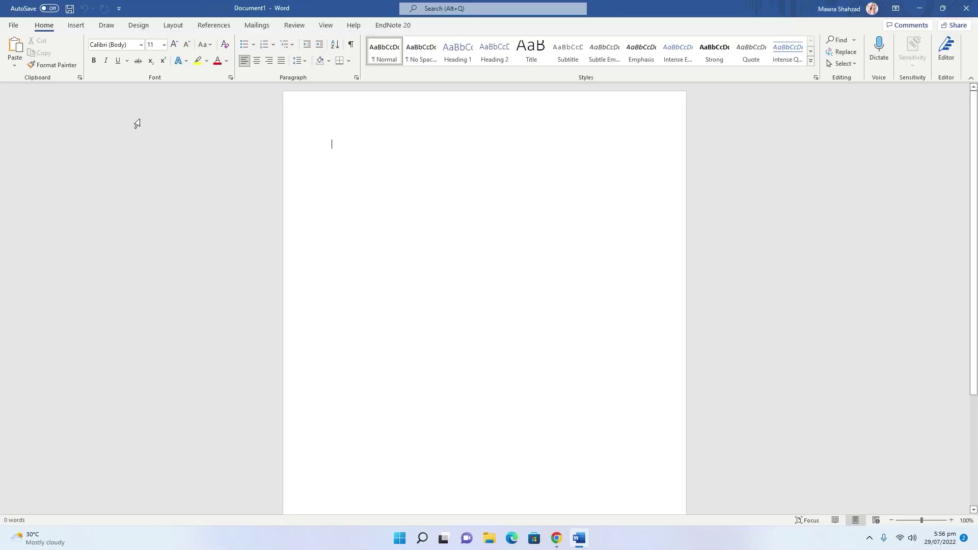
type("dsafhueifhwecf")
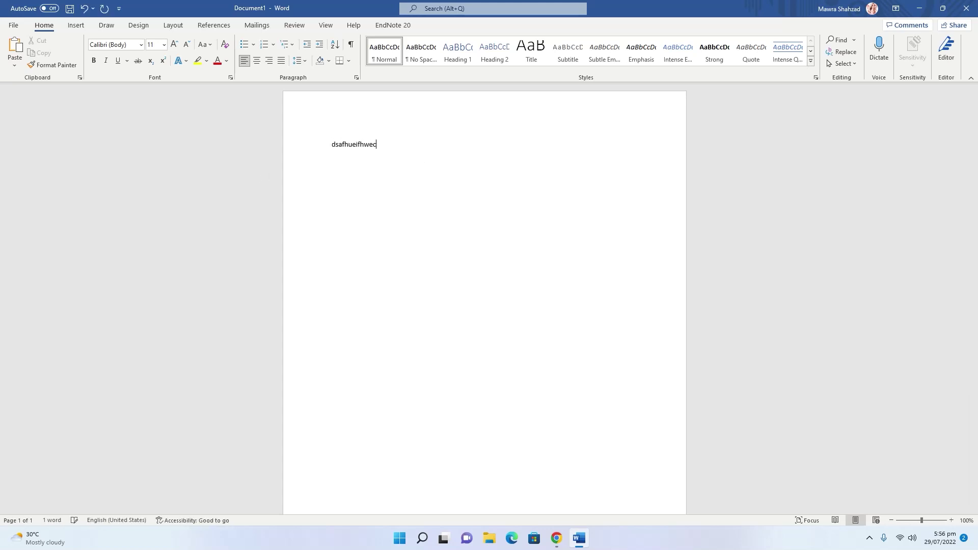
key("BackSpace")
key("BackSpace")
key("BackSpace")
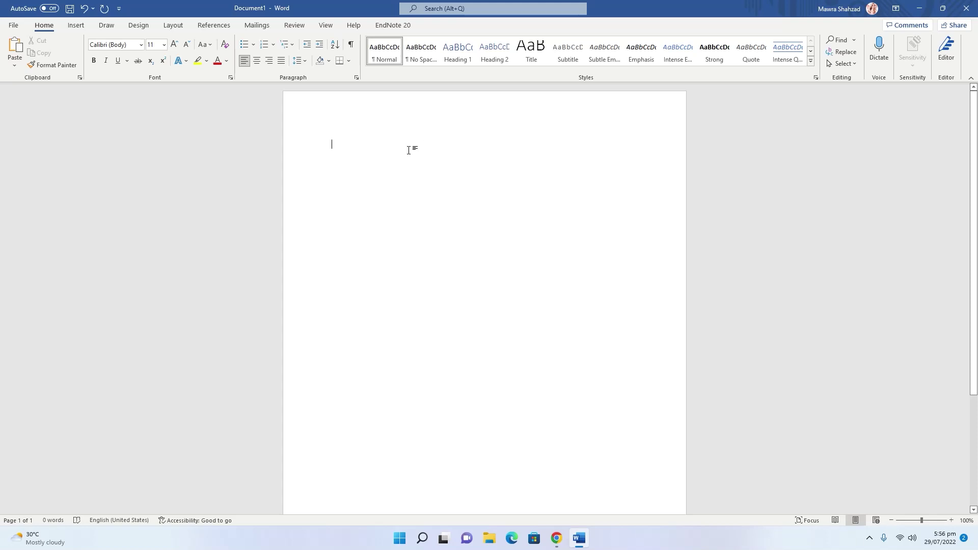